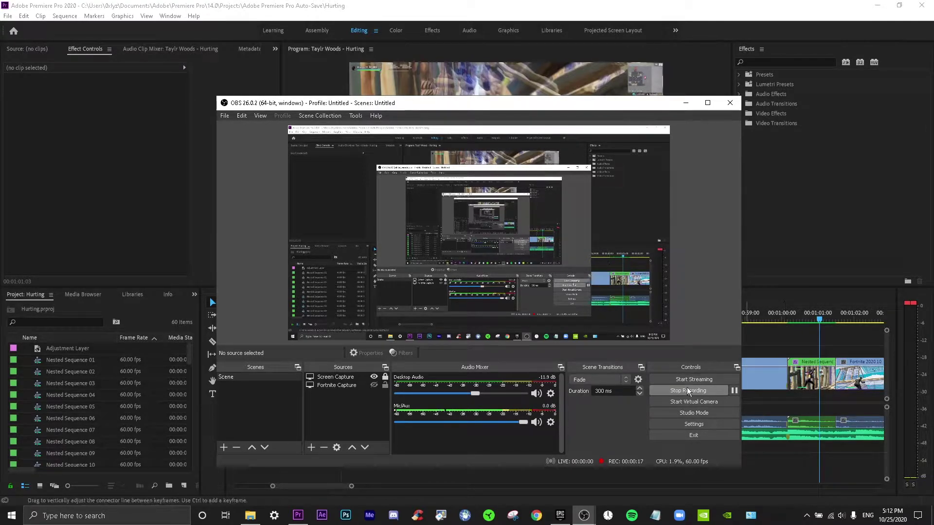
Step: Select the Nested Sequence 09 clip and park the playhead near 00:00:57
left_click(782, 334)
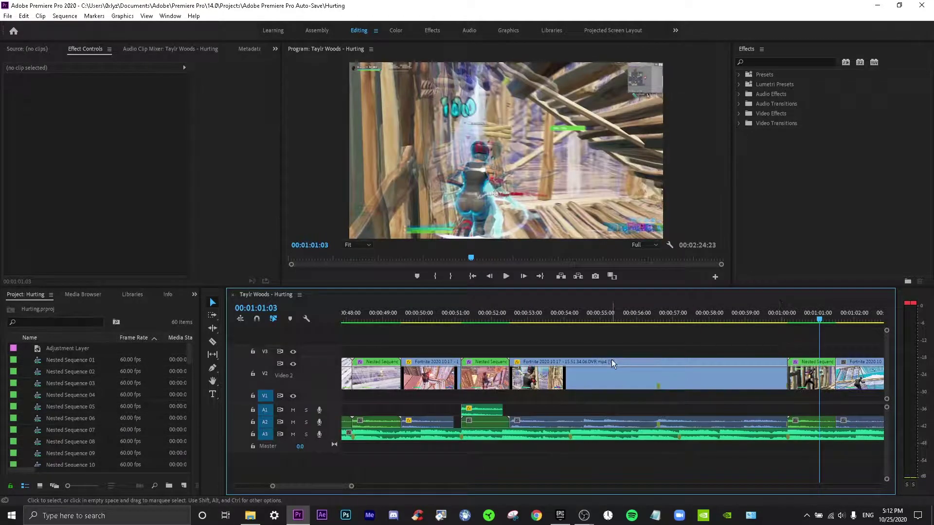
left_click(786, 314)
scroll(792, 316, "down", 2)
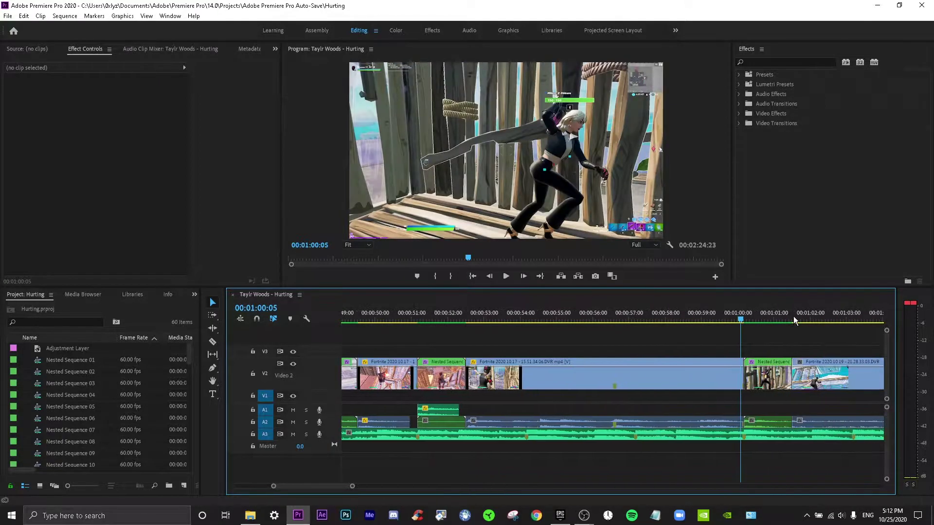
scroll(793, 316, "down", 4)
left_click(686, 379)
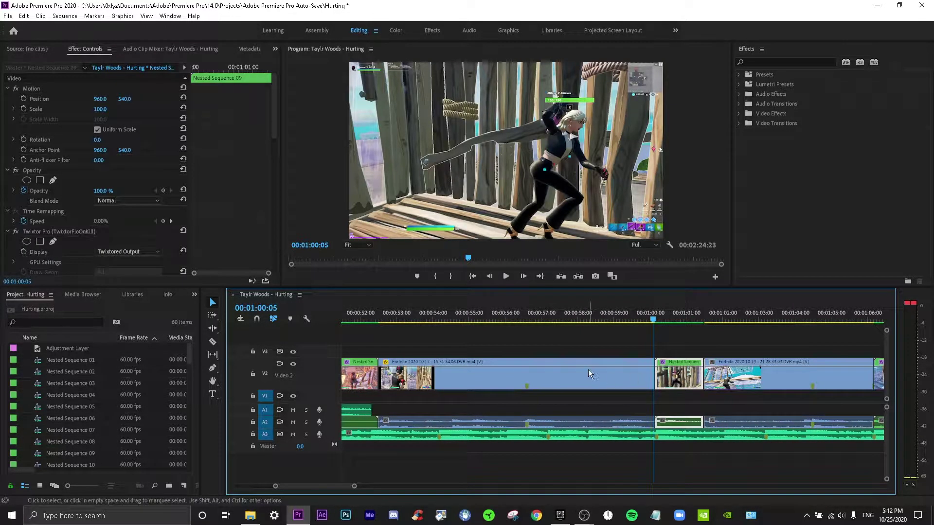
left_click_drag(573, 315, 556, 320)
Step: Make a trial razor cut in the V2 clip at the playhead, then undo it
key("c")
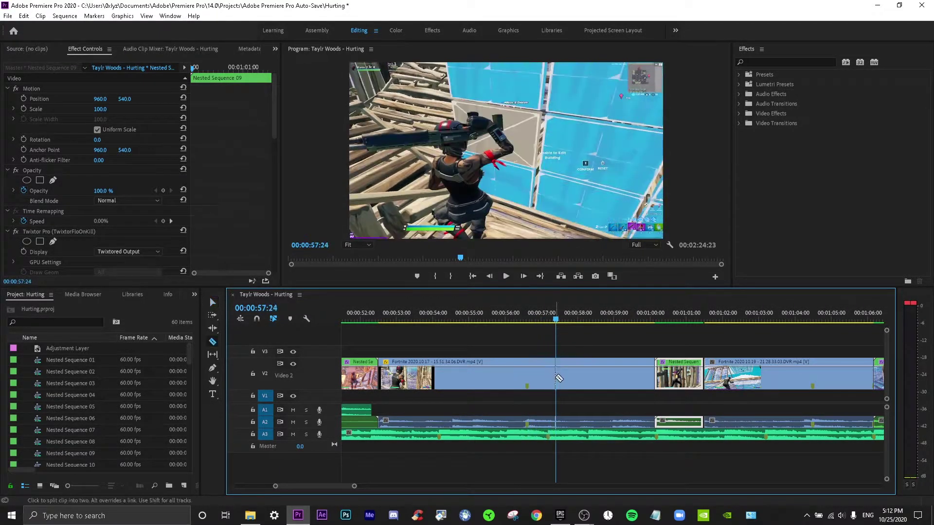
left_click(558, 377)
key("v")
right_click(583, 379)
left_click(628, 299)
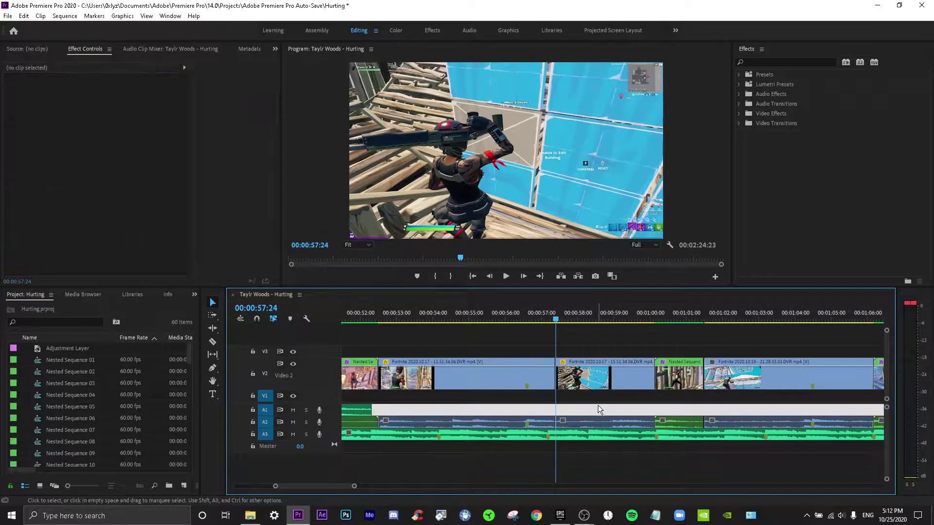
key("ctrl+z")
Step: Unlink the Fortnite clip's audio and razor the V2 clip at 00:00:57:24
right_click(568, 382)
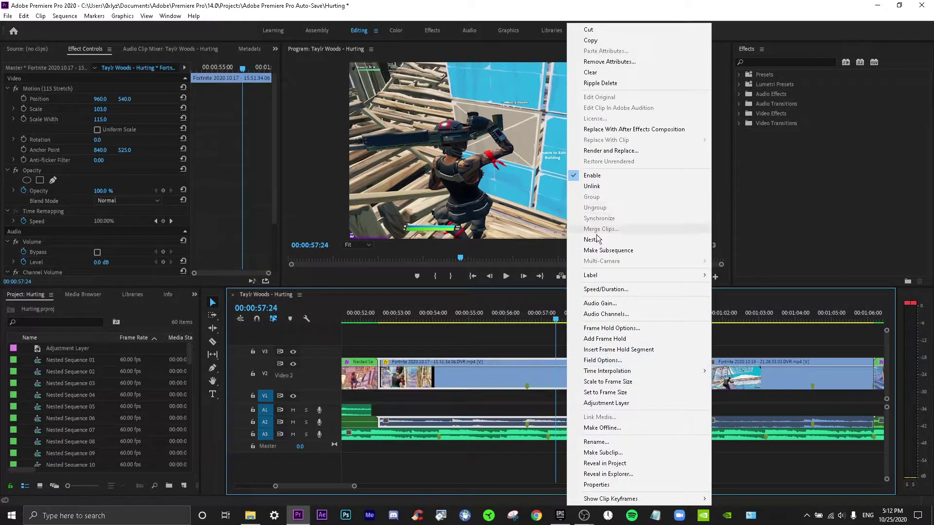
left_click(588, 200)
key("c")
left_click(555, 385)
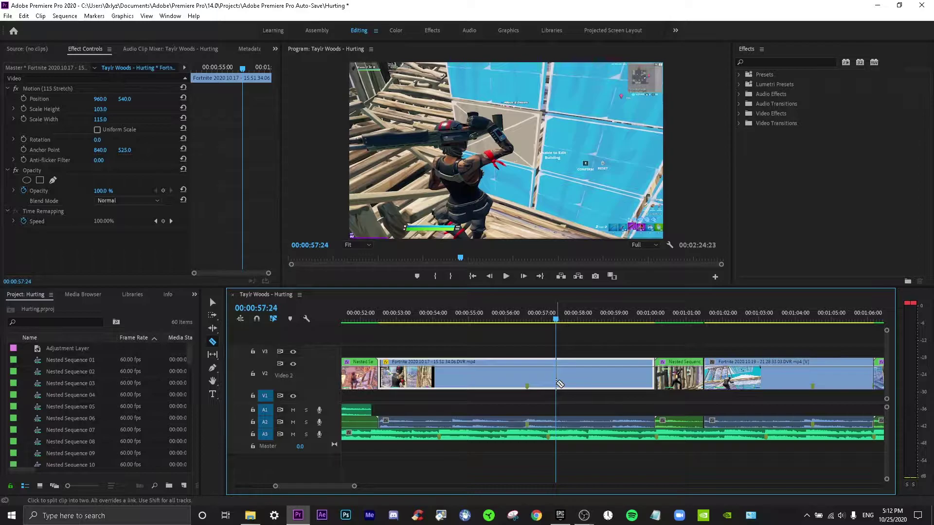
key("v")
Step: With snapping on, duplicate the cut section and move the copy up onto V3
left_click(257, 319)
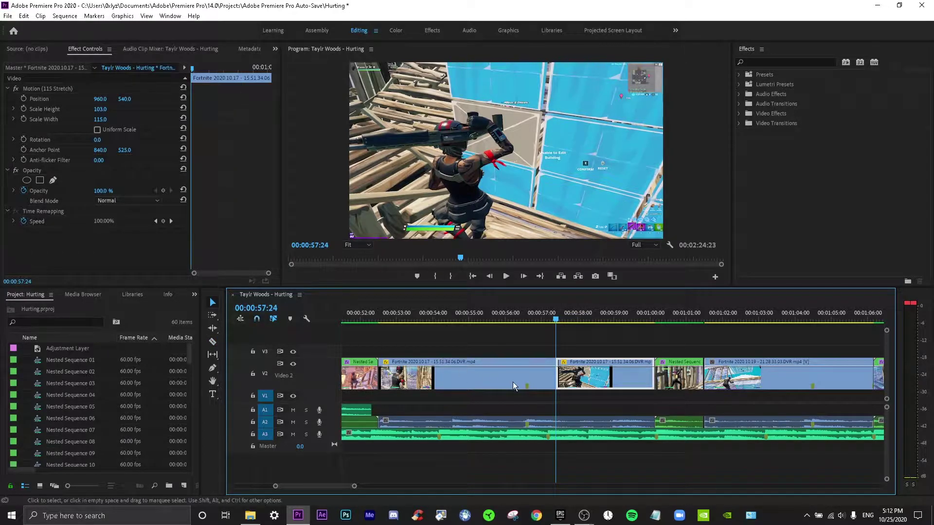
key("ctrl+v")
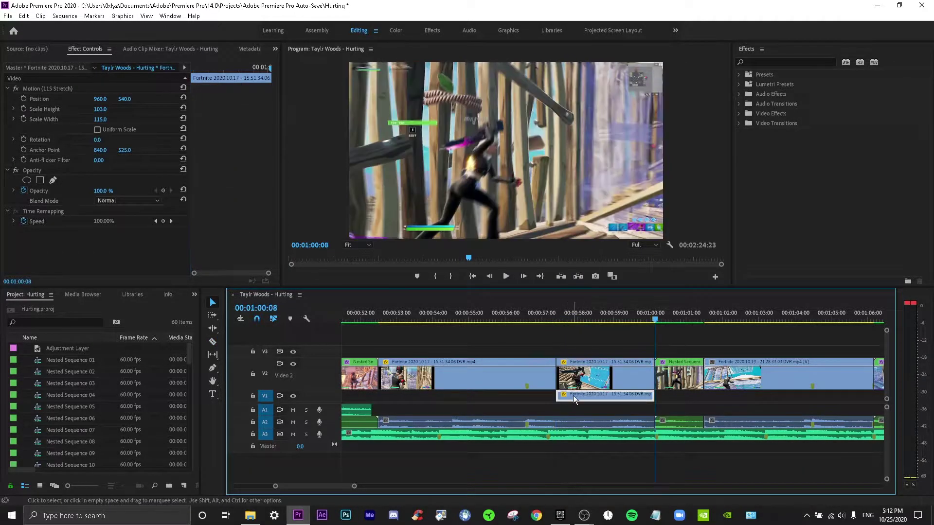
left_click_drag(573, 395, 574, 351)
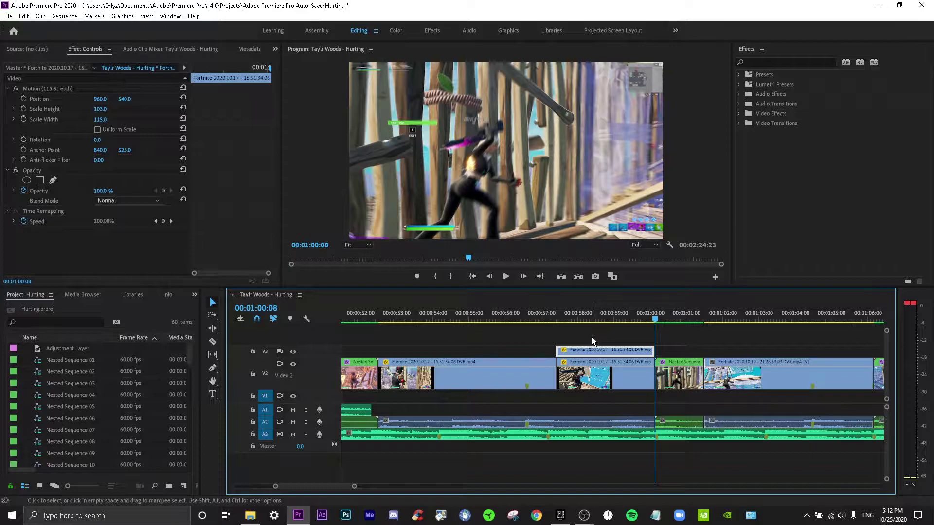
Step: At 00:00:57:24, add a rectangle mask and pull its lower-left corner to the frame's bottom-left
left_click(549, 319)
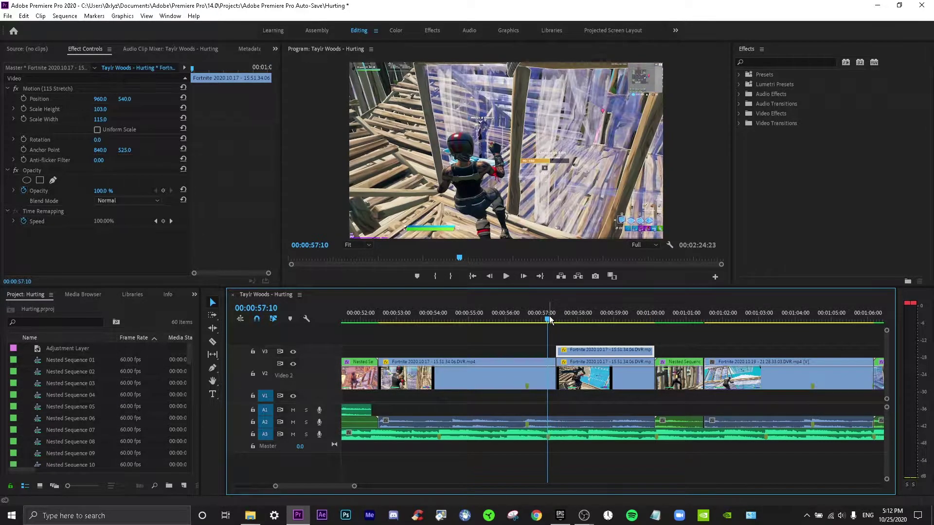
left_click_drag(550, 319, 556, 319)
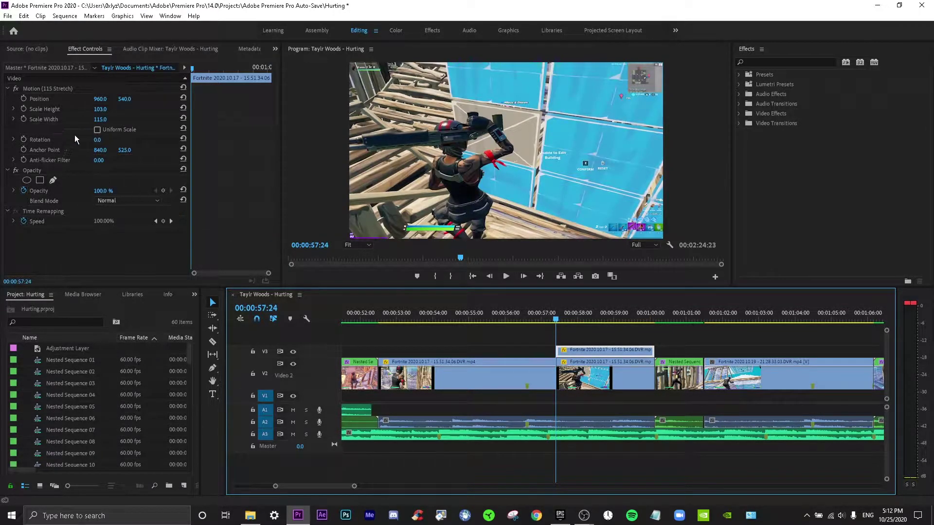
left_click(40, 180)
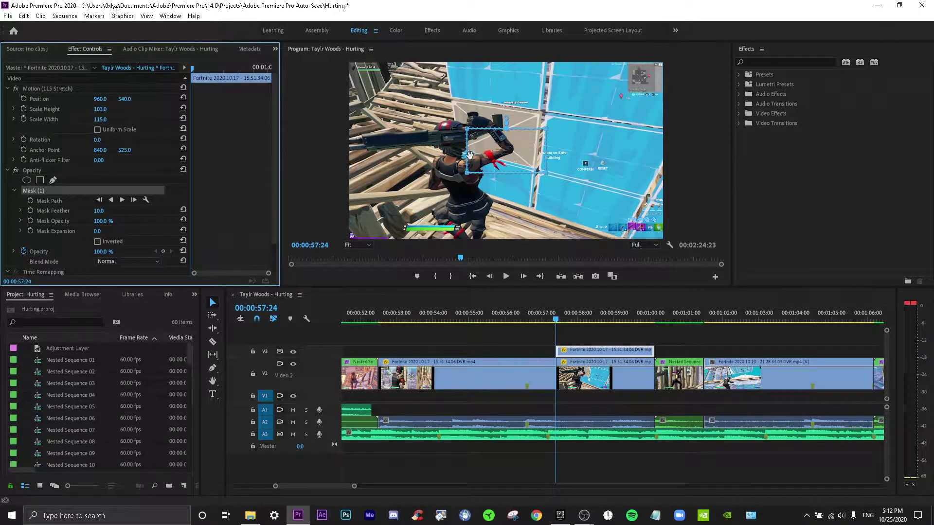
left_click_drag(466, 178, 351, 241)
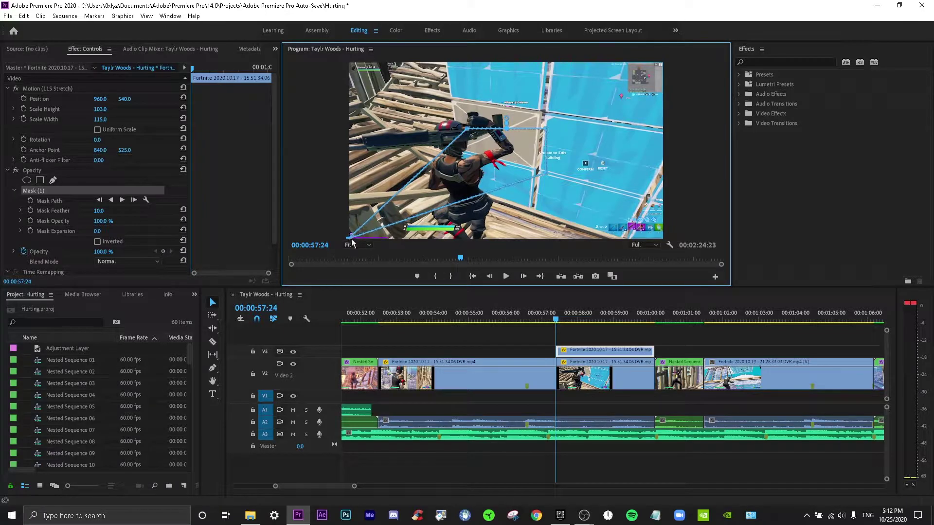
Step: Set the preview zoom to 25% and reshape the mask points into a thin diagonal slash
left_click(350, 245)
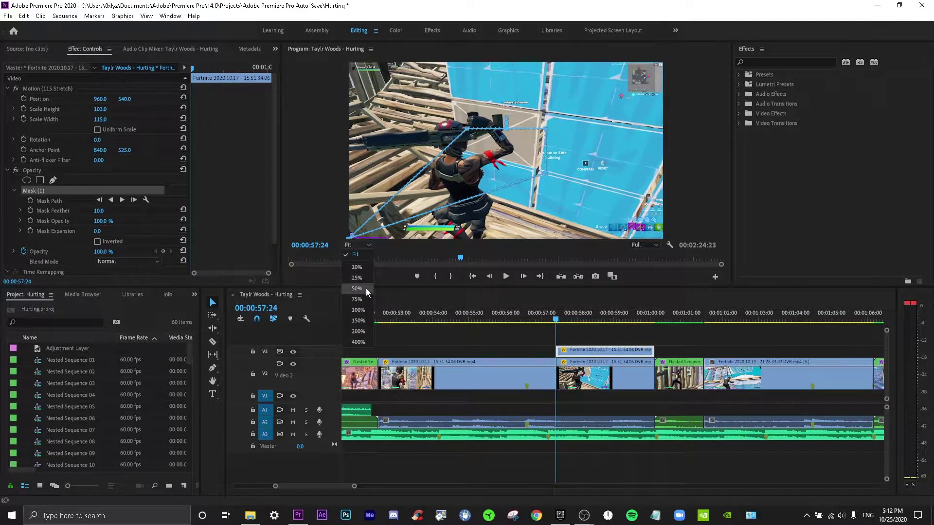
left_click(366, 286)
left_click(359, 245)
left_click(357, 279)
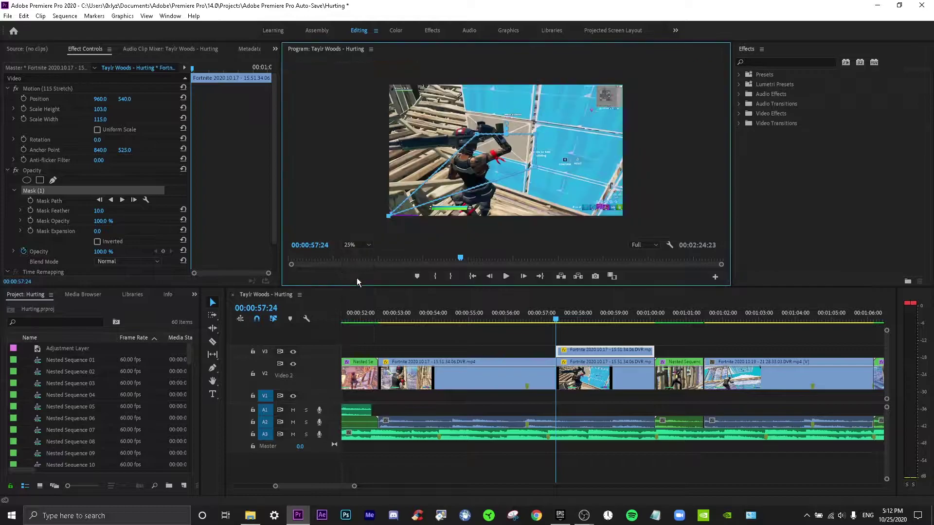
left_click_drag(537, 137, 627, 85)
left_click_drag(475, 138, 515, 150)
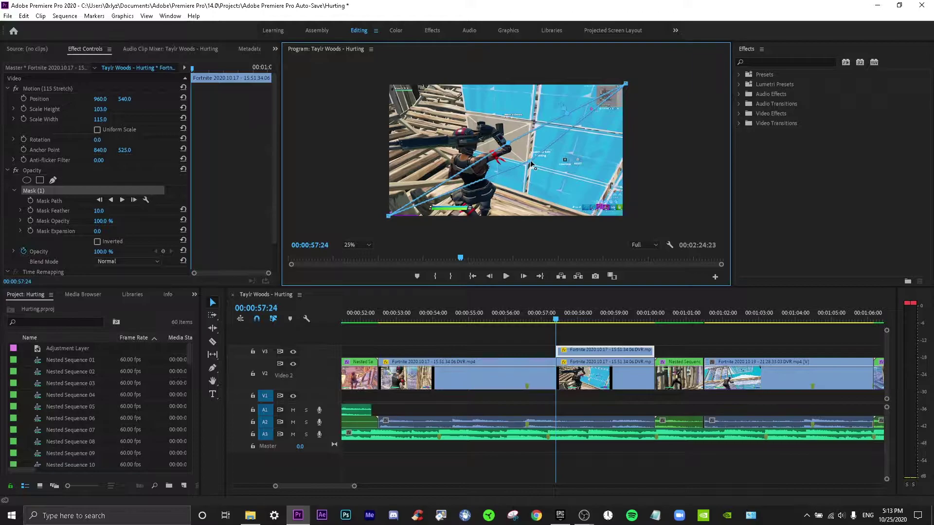
left_click_drag(532, 166, 509, 153)
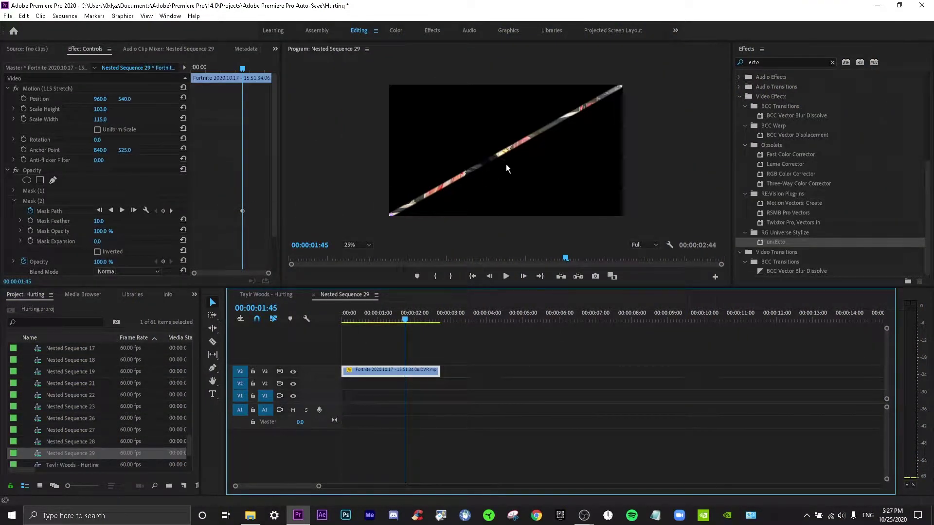
Step: Set the mask feather to 0 for a hard edge
left_click(107, 220)
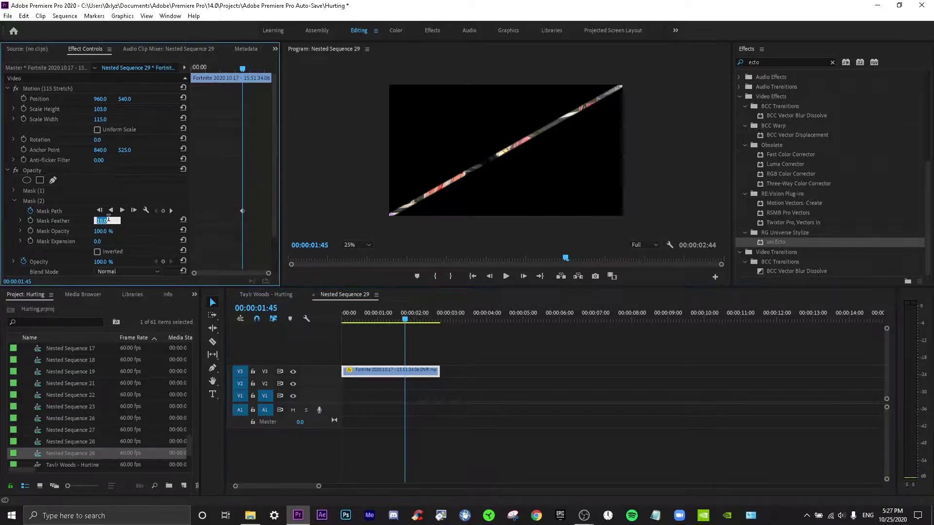
type("0")
key("Return")
Step: Add a second mask path keyframe at 00:00:02:34 and select Mask (2)
left_click(49, 212)
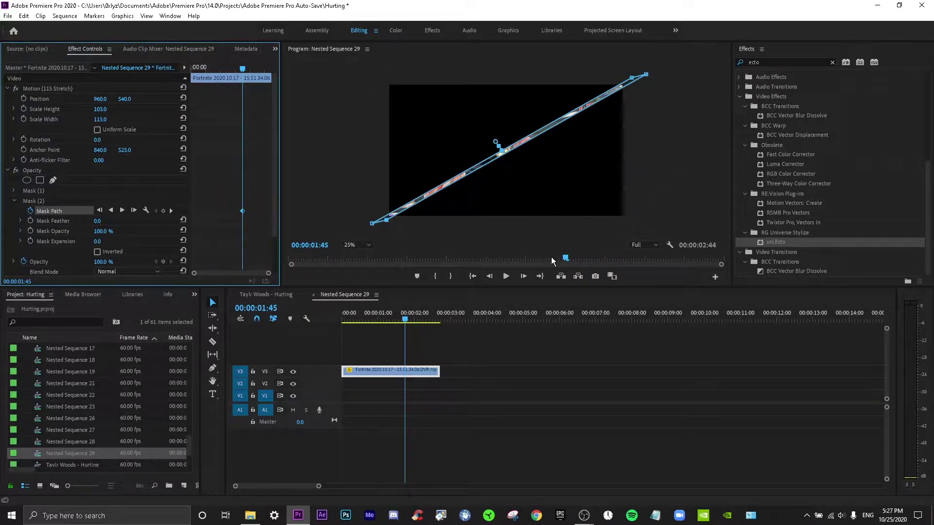
left_click_drag(408, 322, 436, 329)
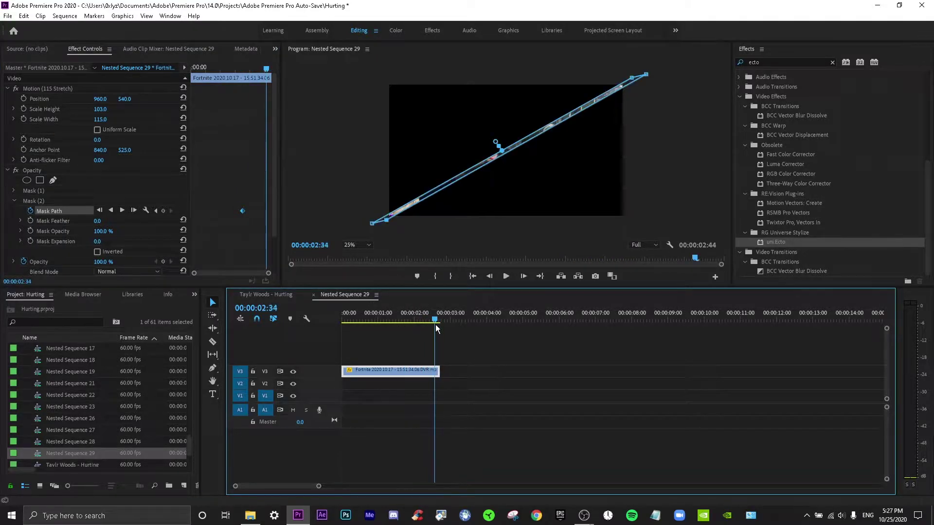
left_click(163, 210)
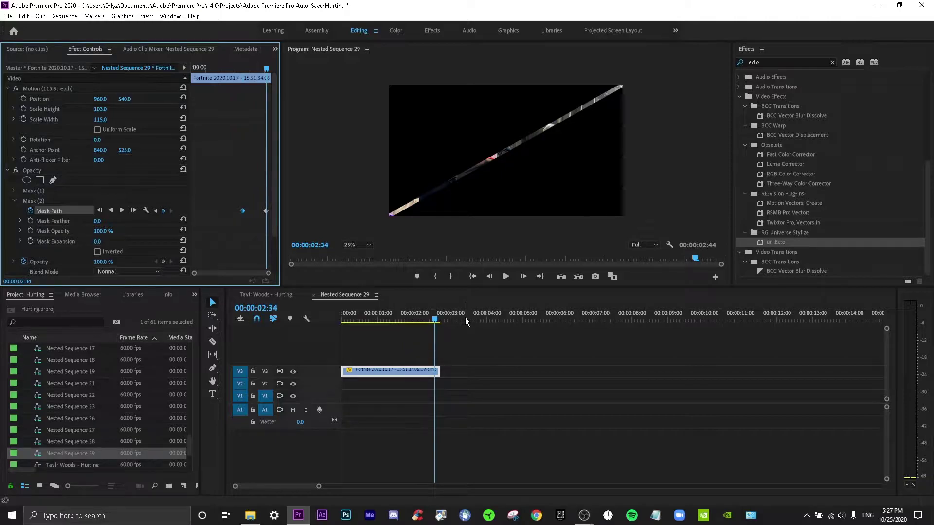
left_click(52, 203)
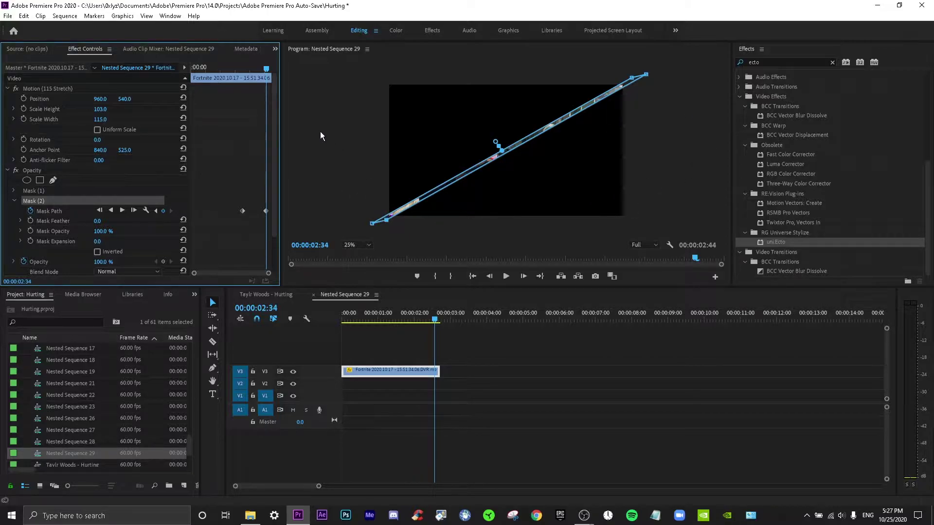
Step: Widen Mask (2) up-left into a broad band, shift it down-right, retime its keyframe, and preview
left_click(373, 225)
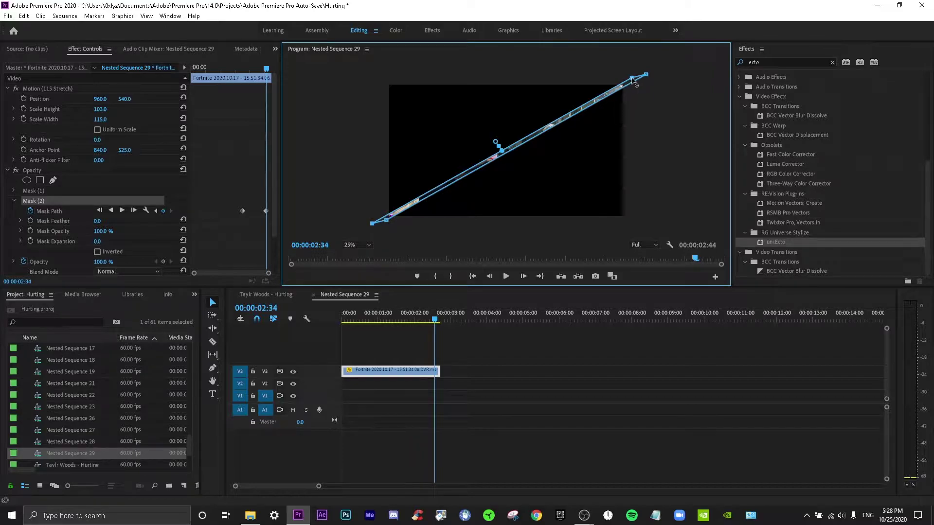
left_click_drag(632, 78, 594, 58)
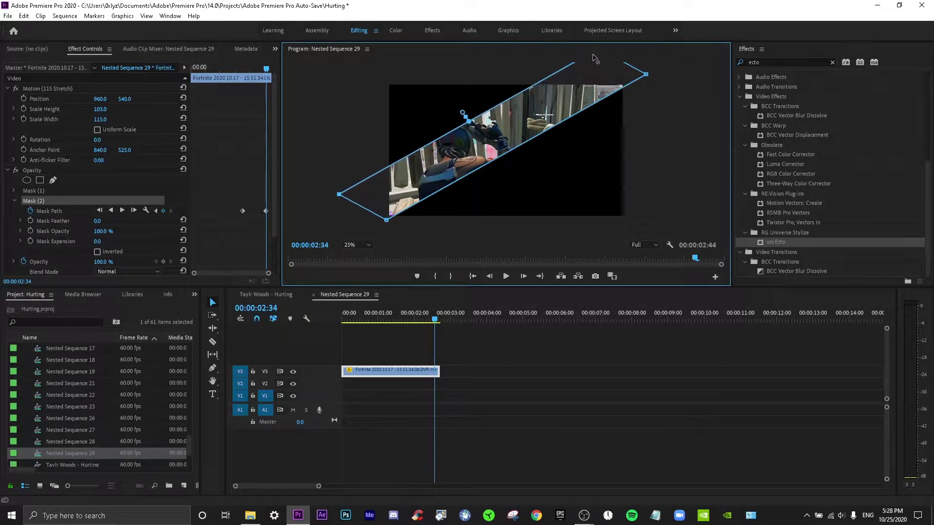
left_click_drag(510, 109, 518, 122)
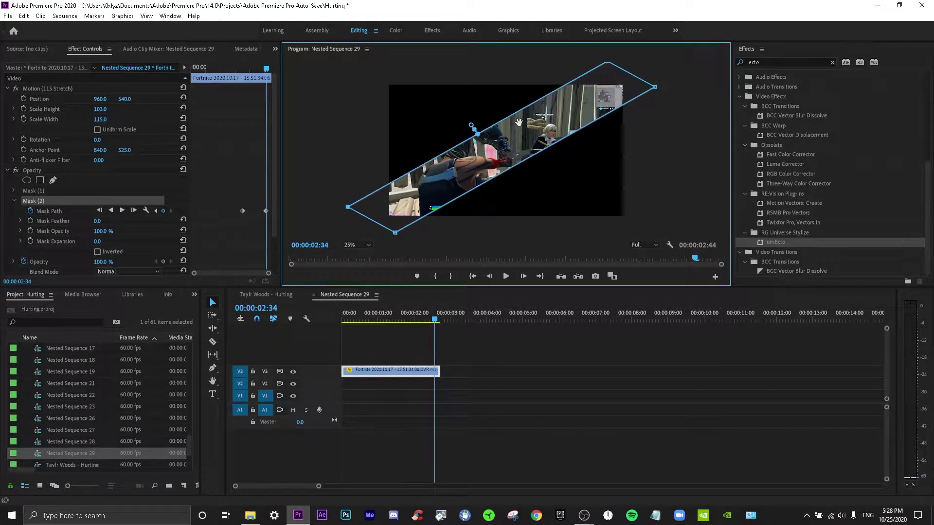
mouse_move(410, 321)
left_mouse_down()
mouse_move(385, 321)
mouse_move(439, 325)
mouse_move(423, 326)
left_mouse_up()
left_click_drag(265, 211, 257, 211)
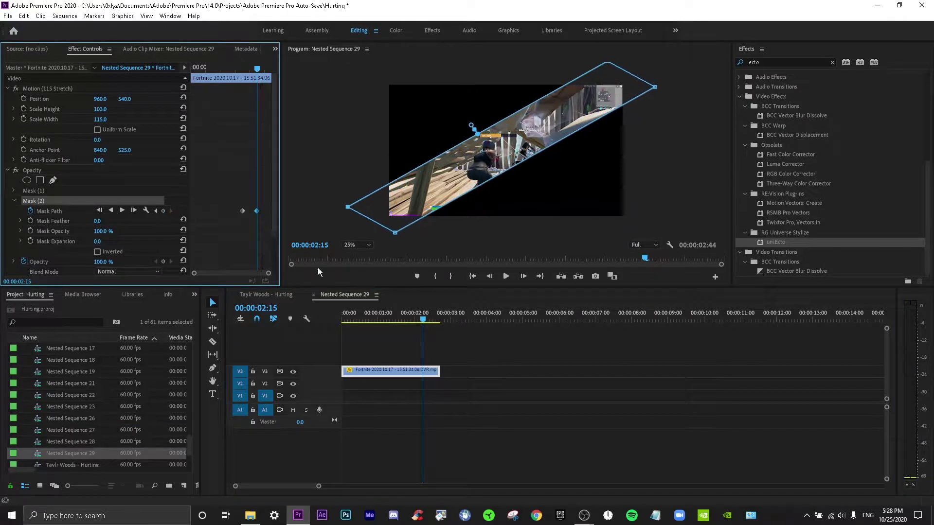
left_click(393, 321)
key("space")
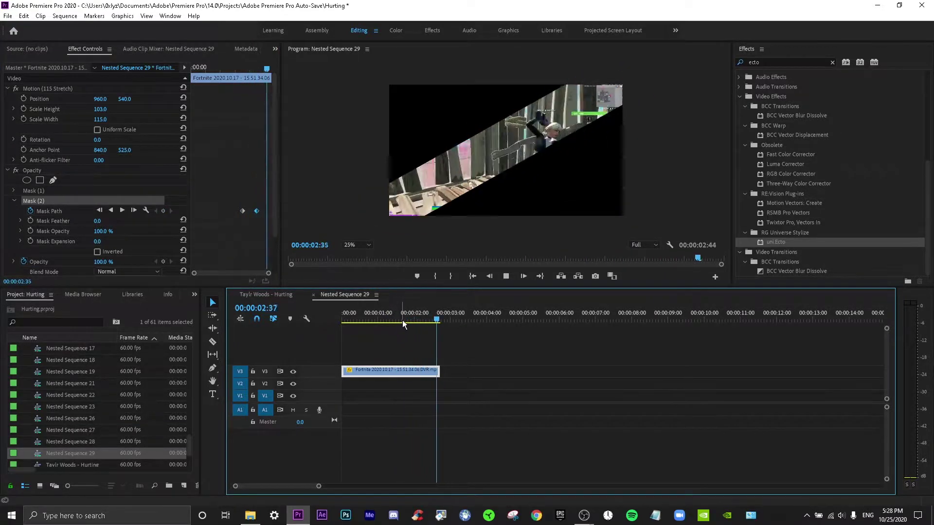
Step: Around 00:00:02:14, rotate the widened band to run bottom-left to top-right, then play the slash
left_click(388, 322)
left_click_drag(388, 325, 423, 328)
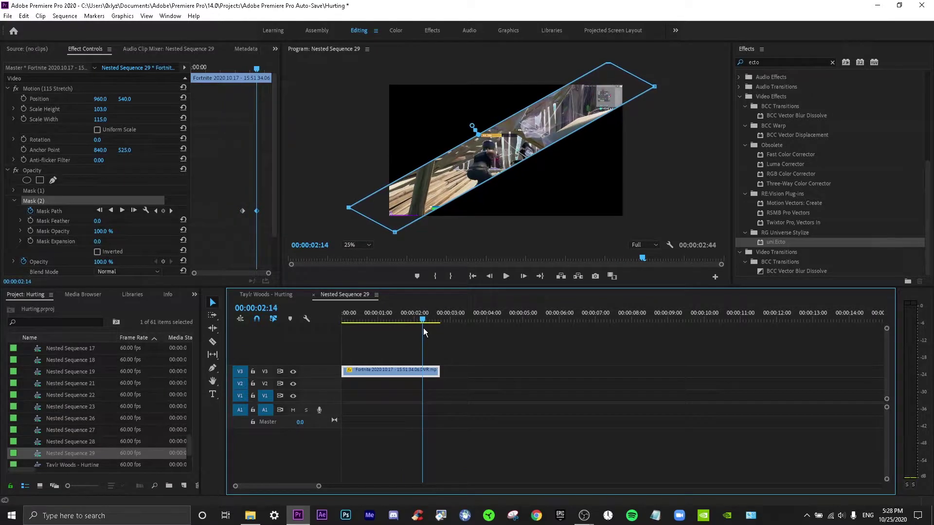
left_click(212, 250)
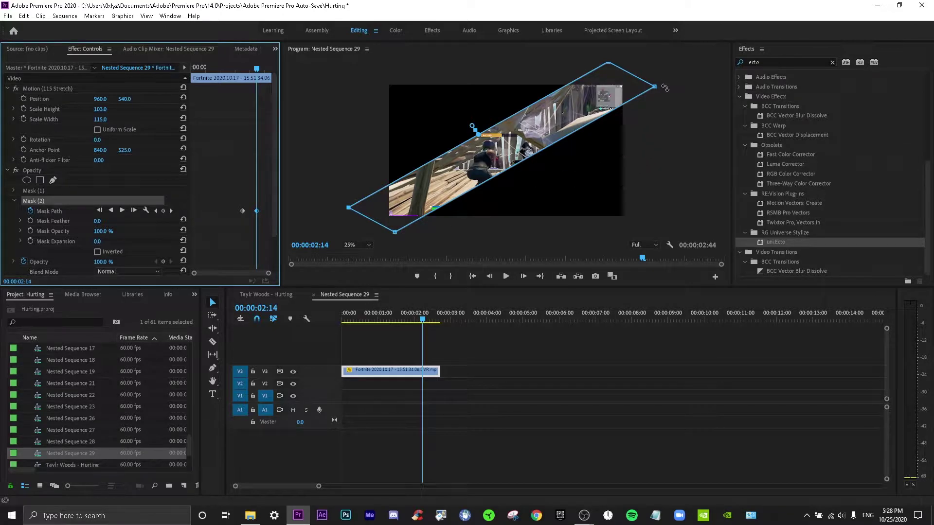
left_click_drag(665, 87, 635, 243)
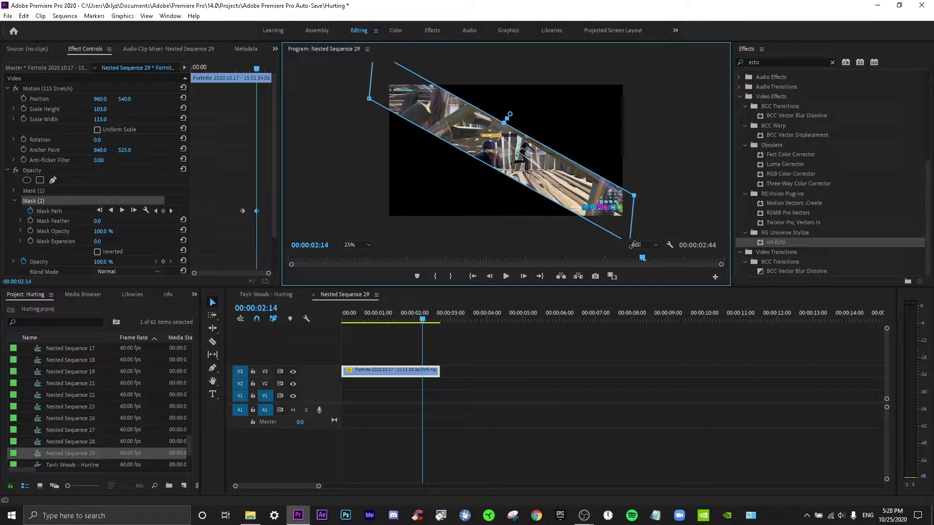
left_click(415, 321)
mouse_move(416, 321)
left_mouse_down()
mouse_move(399, 320)
mouse_move(436, 319)
mouse_move(381, 319)
mouse_move(425, 324)
left_mouse_up()
key("space")
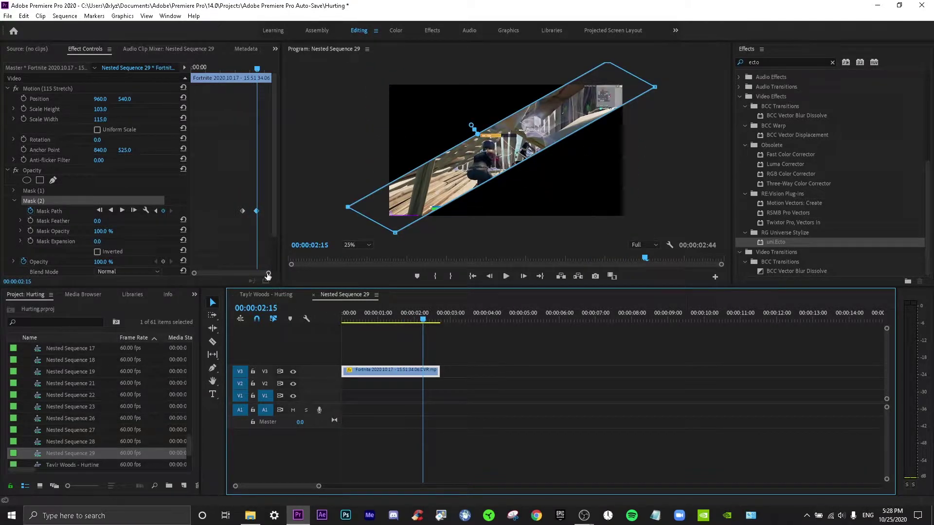
Step: Delete the second Mask Path keyframe and Mask (1) from the nested clip
mouse_move(267, 275)
left_mouse_down()
mouse_move(240, 273)
mouse_move(260, 272)
left_mouse_up()
key("z")
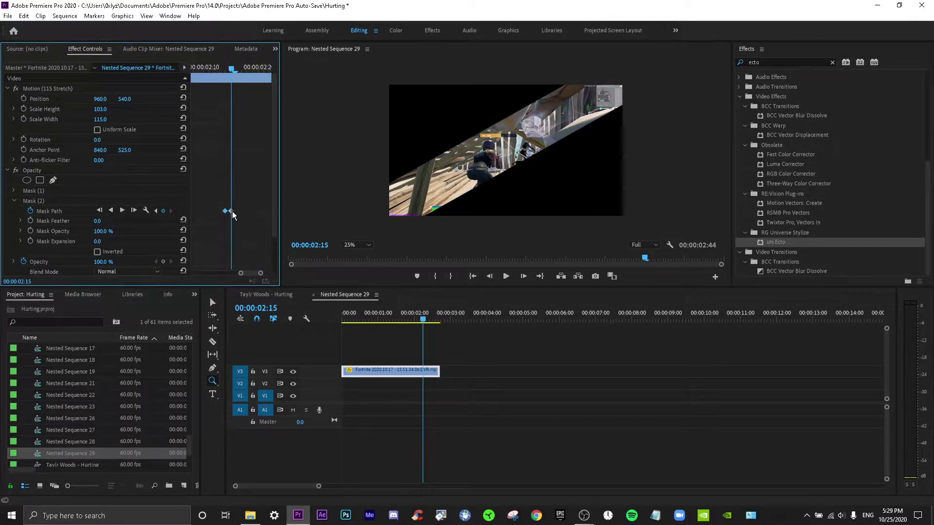
key("Delete")
left_click(88, 190)
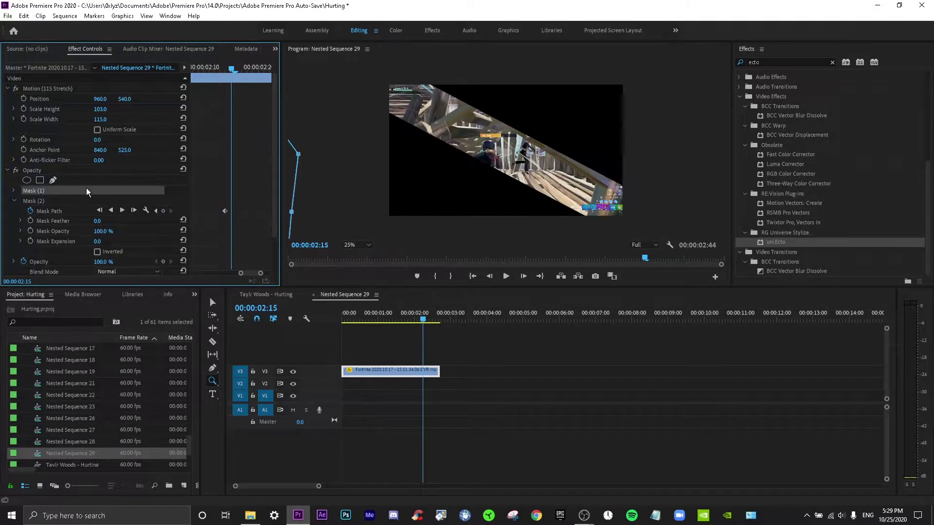
key("Delete")
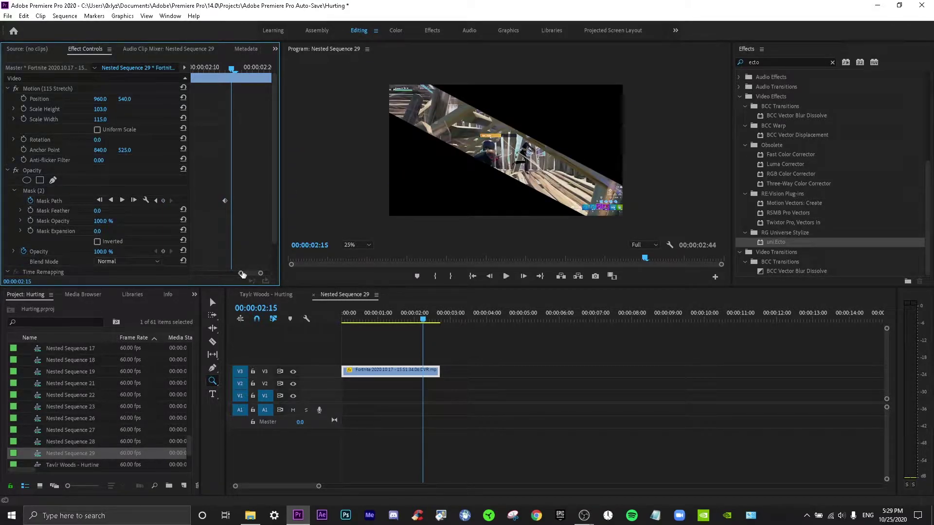
left_click_drag(242, 275, 195, 273)
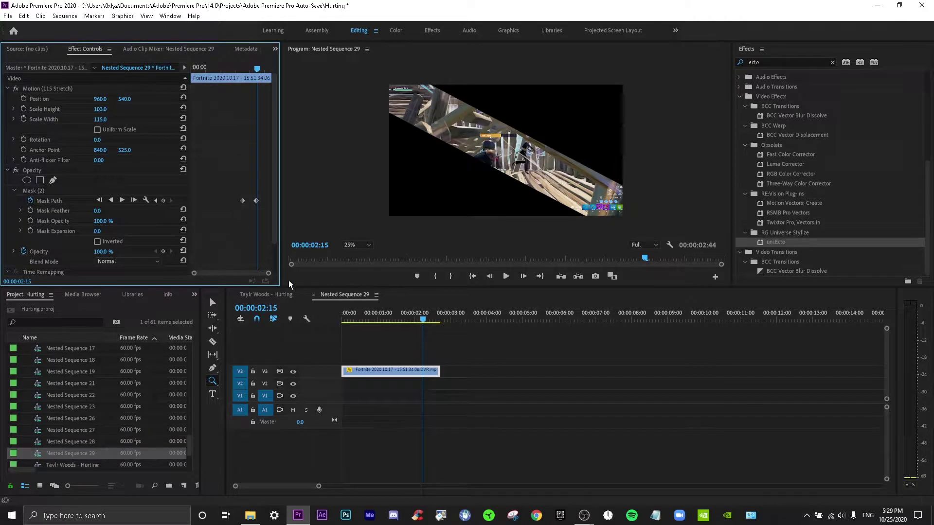
Step: Play back the masked clip, return to the Hurting sequence, and save the project
left_click(396, 316)
key("space")
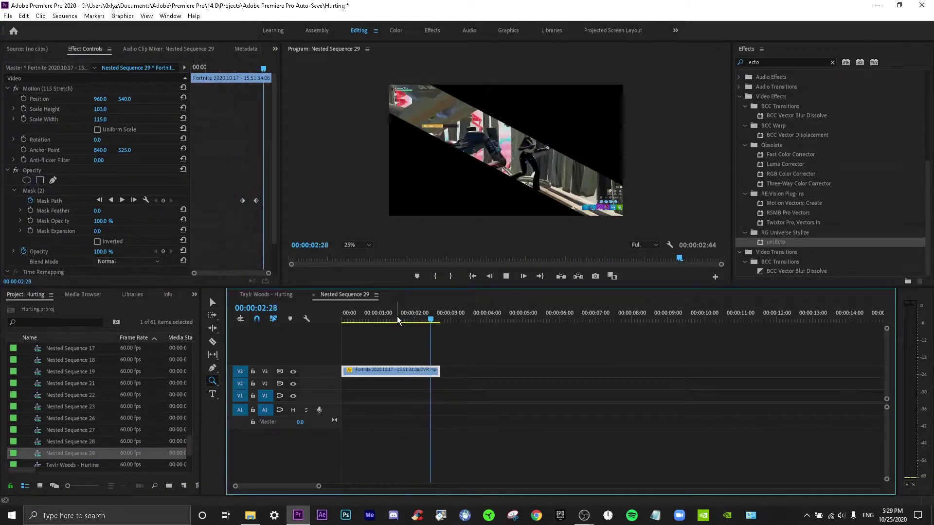
left_click_drag(398, 320, 431, 322)
left_click(279, 295)
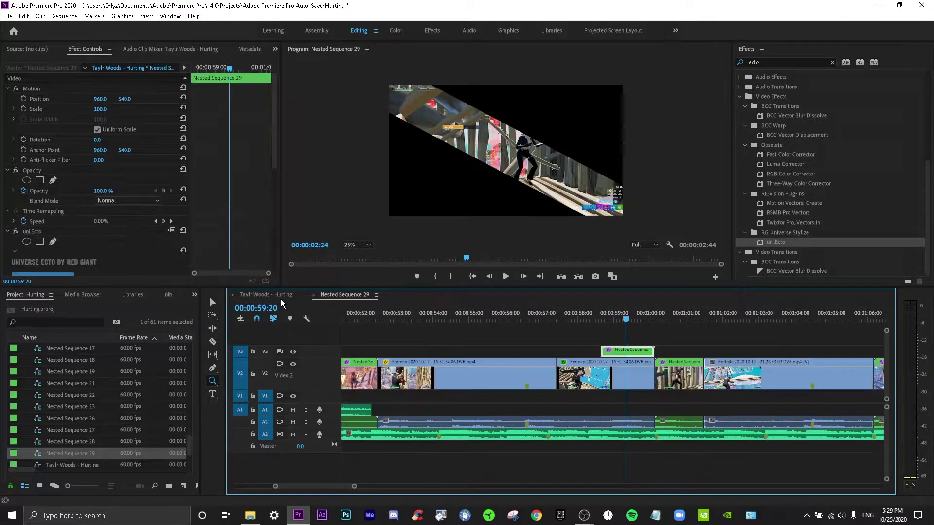
key("ctrl+s")
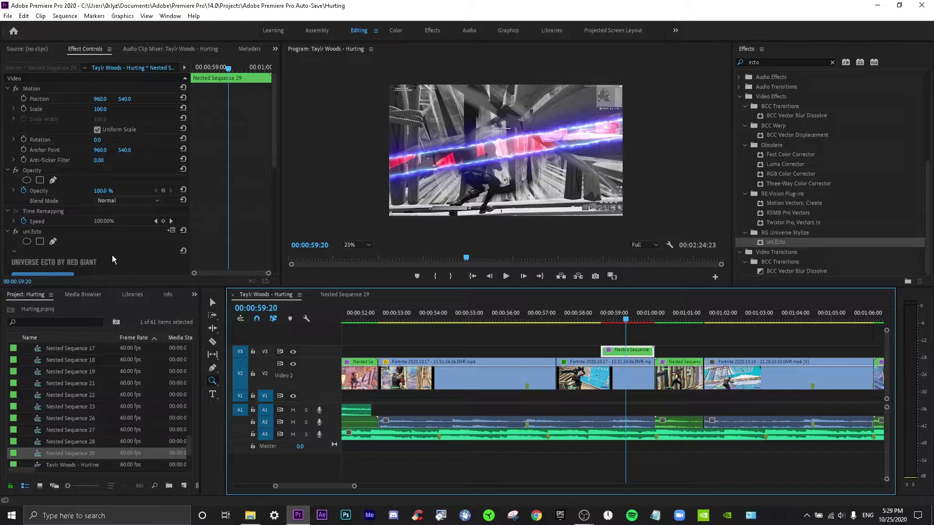
Step: Scrub through the glowing blue slash section and back to before the nested clip
scroll(112, 259, "down", 5)
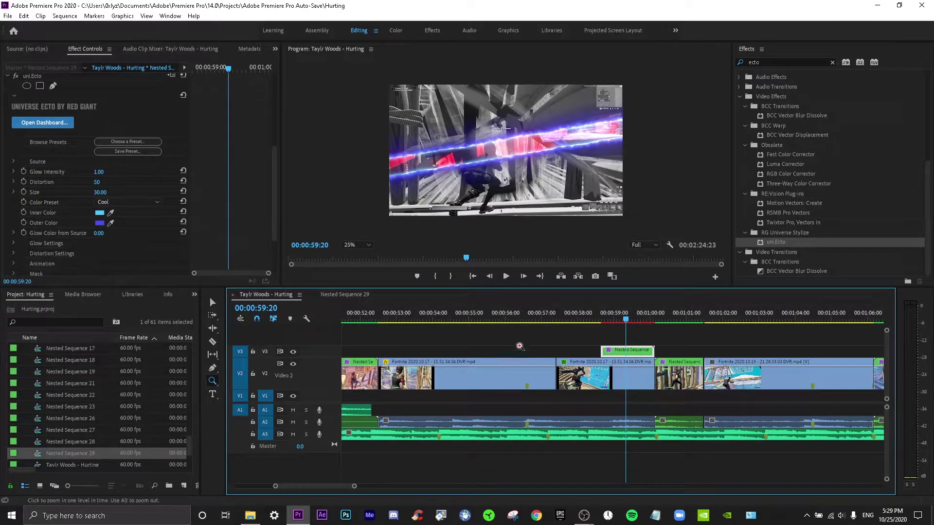
key("v")
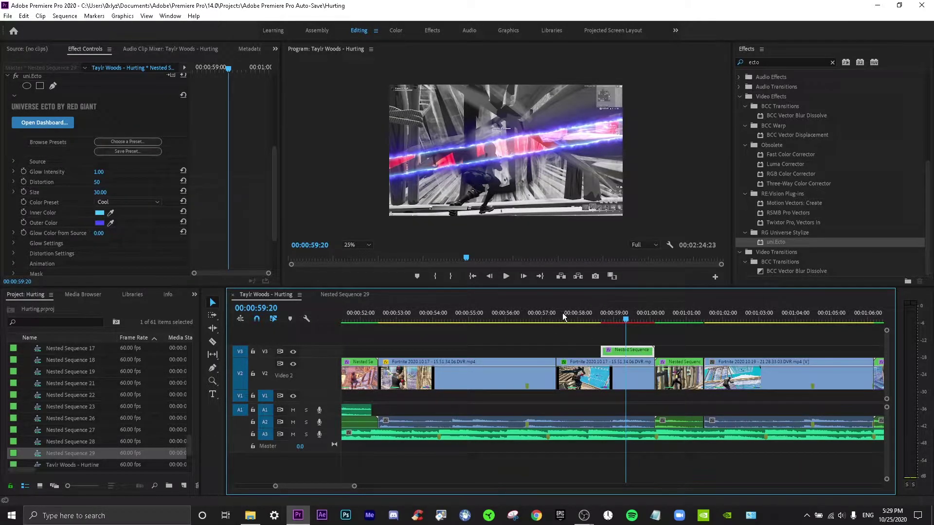
left_click_drag(592, 321, 637, 327)
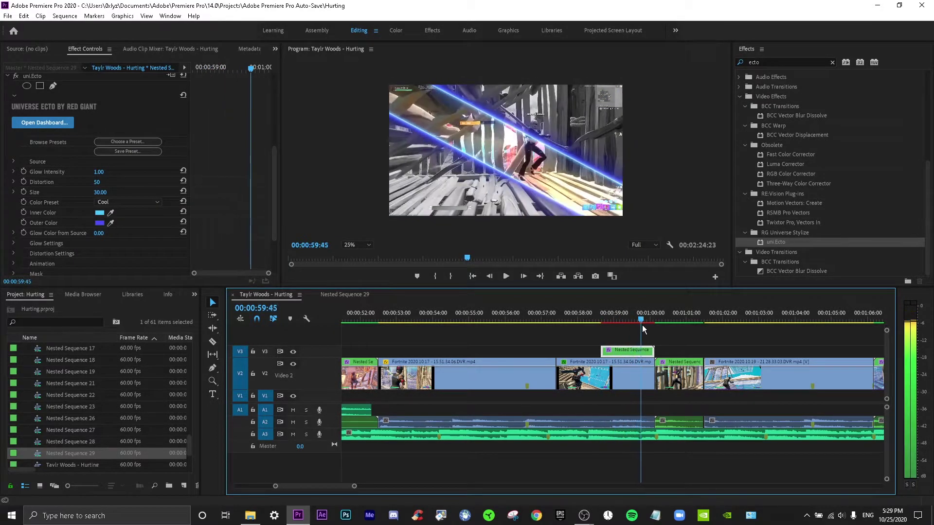
left_click_drag(642, 324, 698, 342)
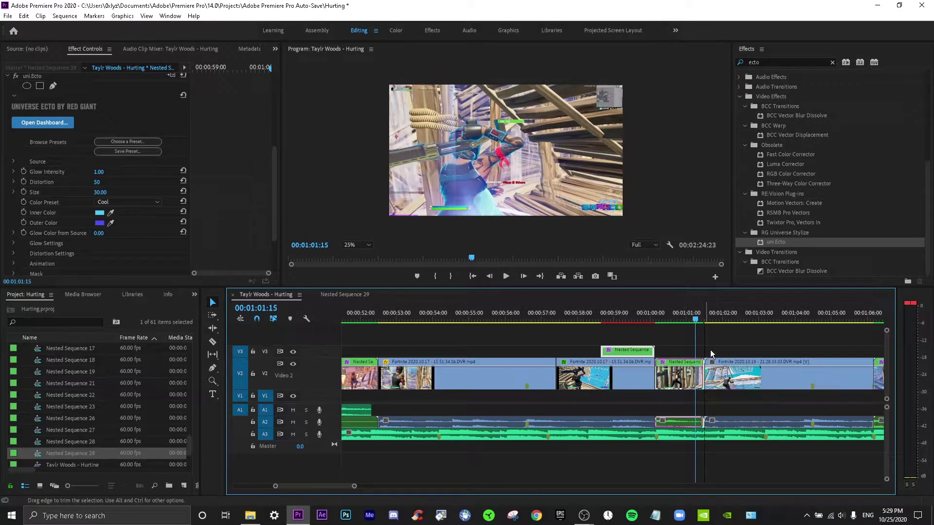
left_click(710, 350)
left_click_drag(682, 321, 600, 325)
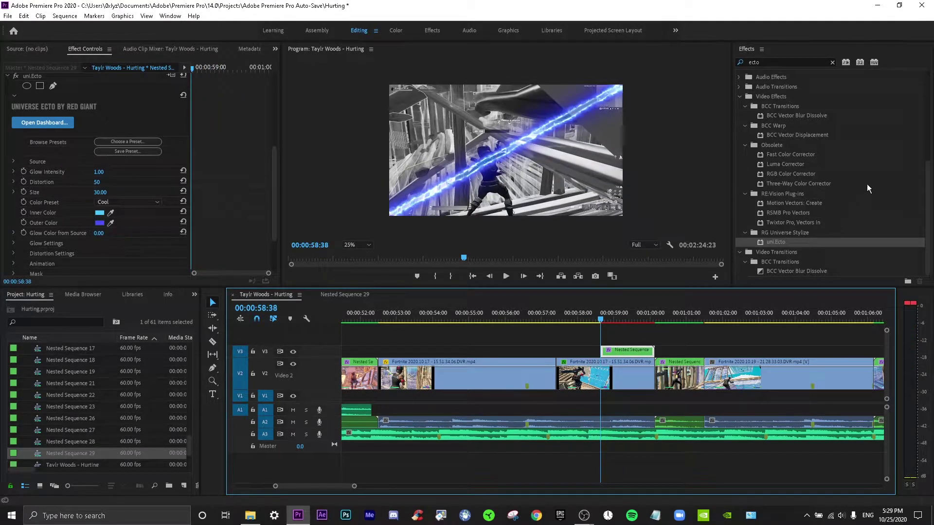
Step: Search 'diss' and drop Sapphire S_Dissolve onto the start of Nested Sequence 29 on V3
double_click(790, 60)
type("dissolve")
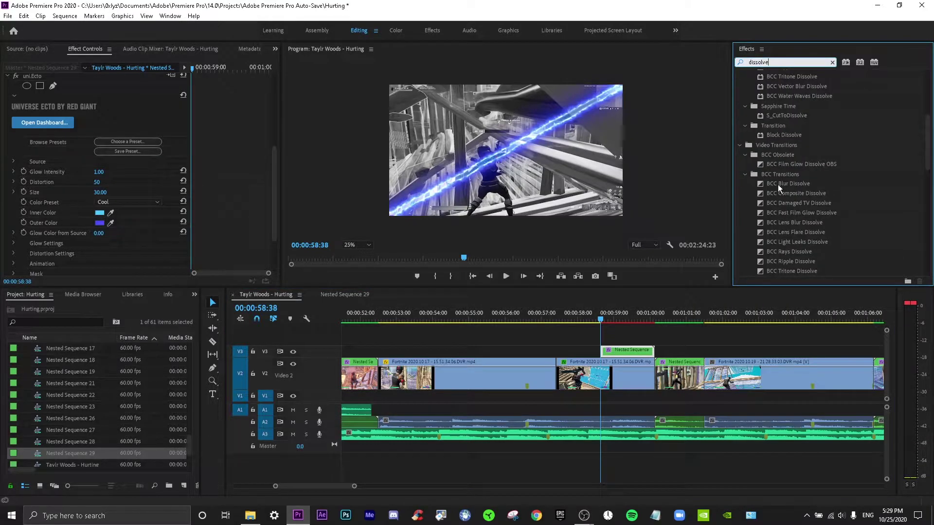
scroll(805, 189, "up", 5)
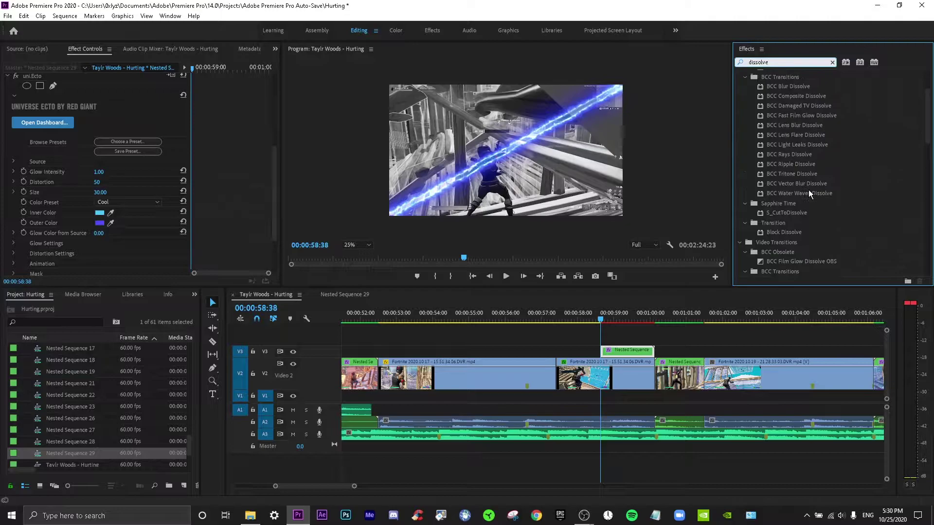
scroll(785, 145, "up", 1)
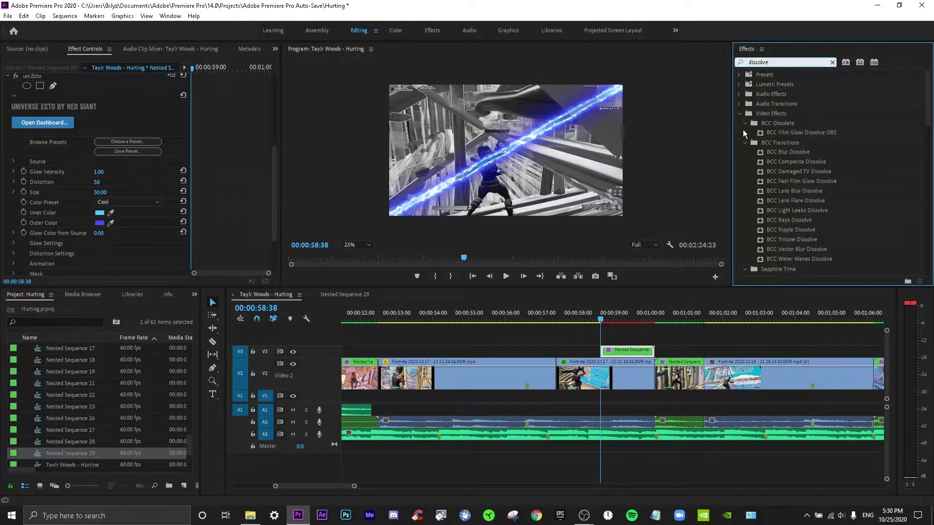
scroll(747, 134, "down", 3)
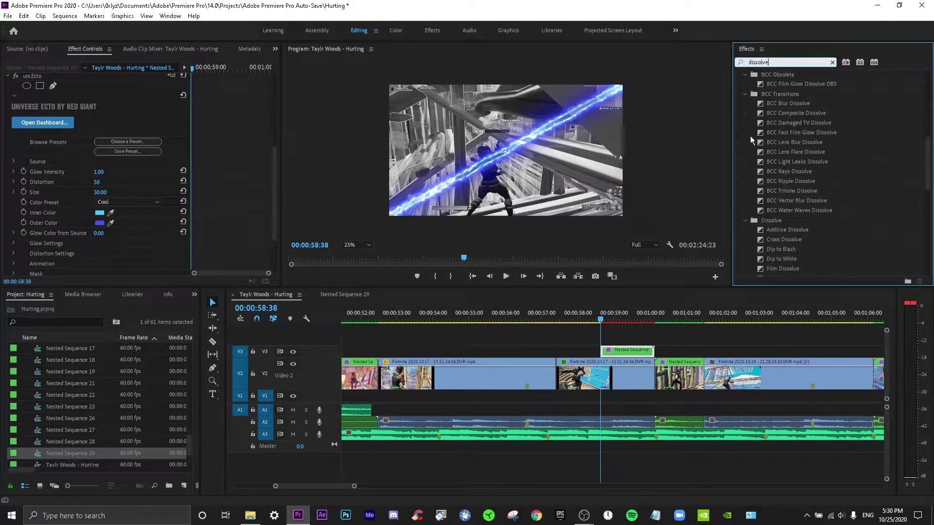
scroll(752, 138, "down", 6)
left_click(789, 190)
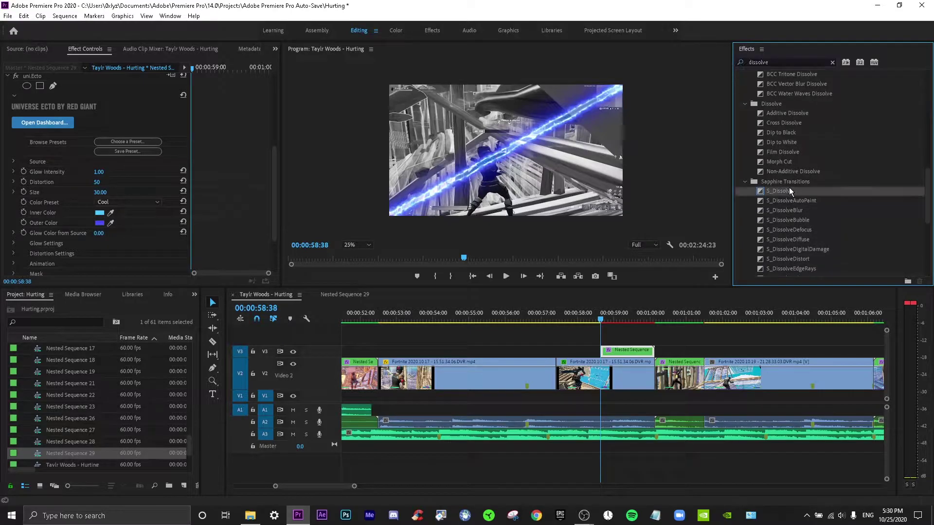
left_click_drag(789, 190, 606, 353)
Step: Keep the S_Dissolve duration at 00:00:00:20 and play through the transition forward and backward
double_click(607, 353)
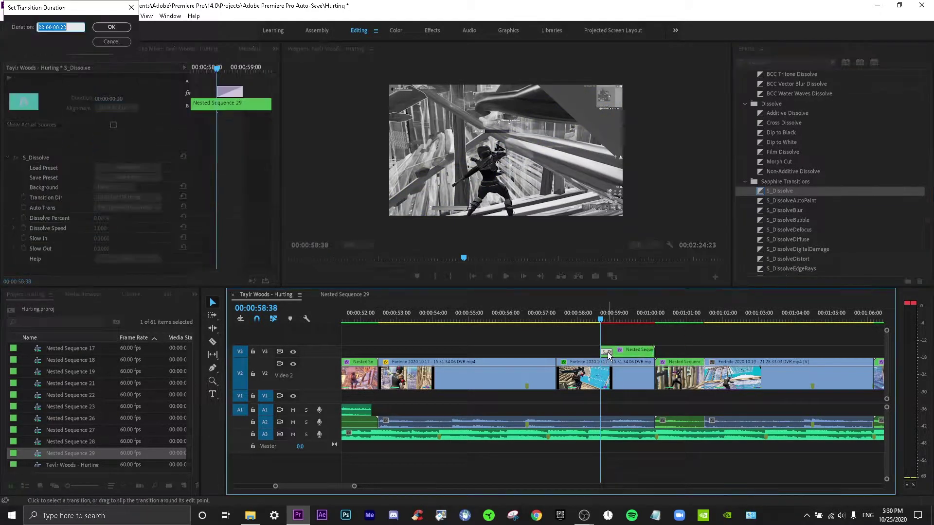
key("Return")
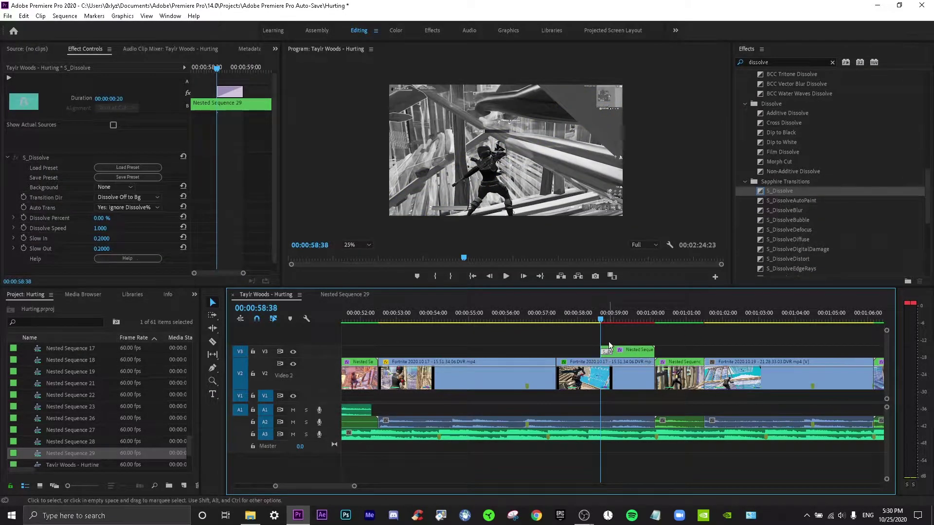
key("space")
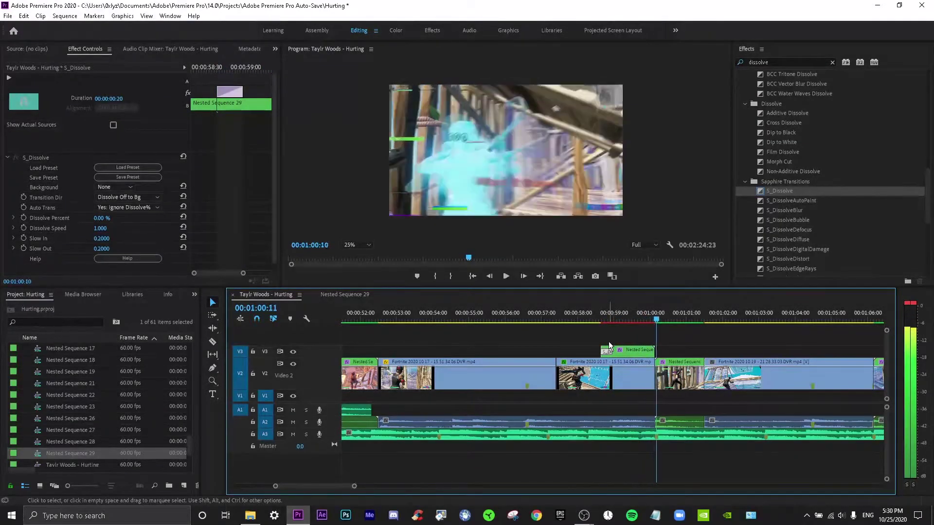
key("j")
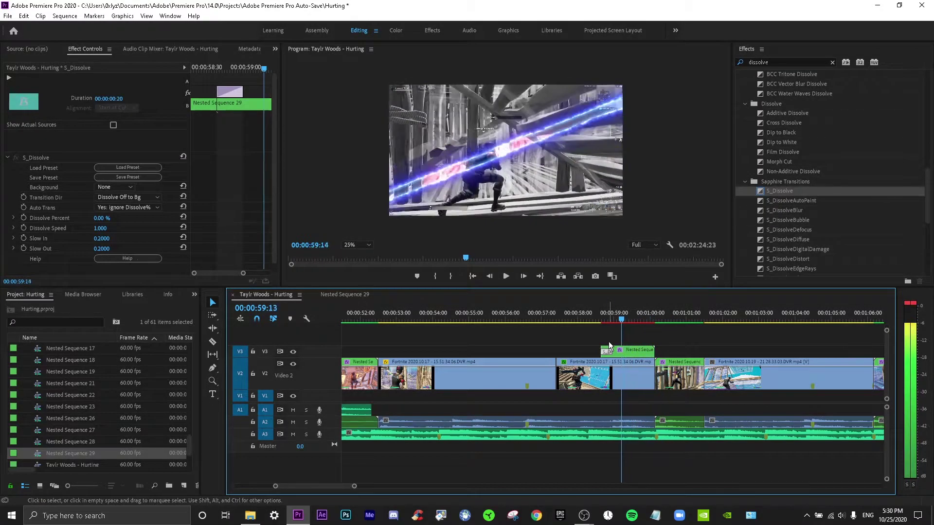
key("l")
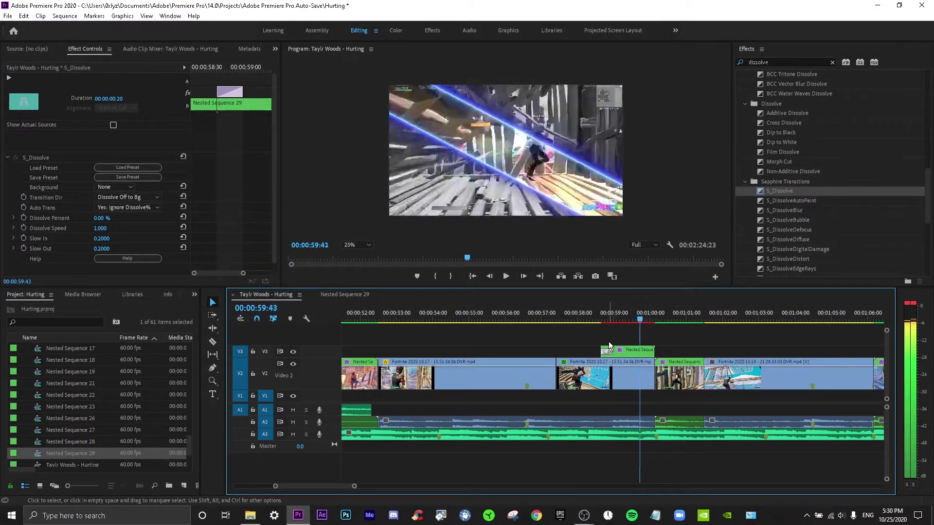
key("k")
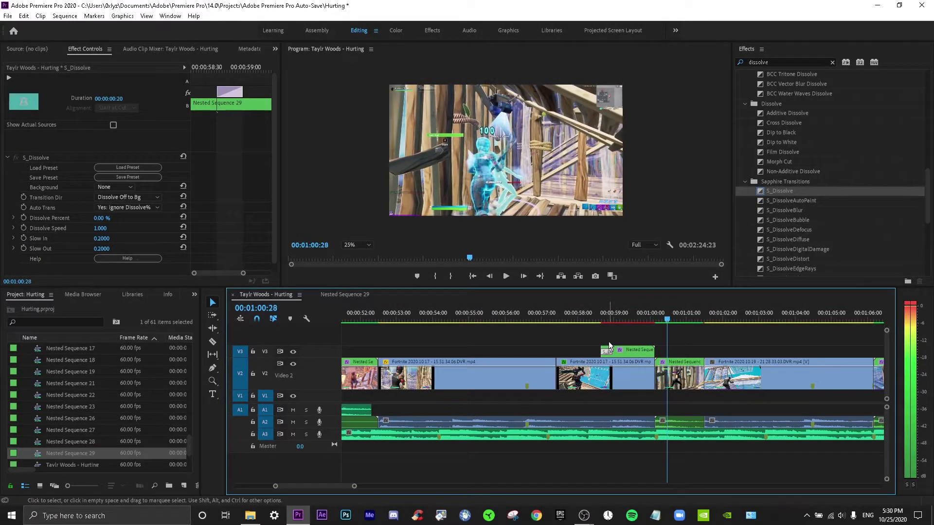
Step: Replay the dissolve from just before it, leaving the playhead at 00:00:58:58
key("j")
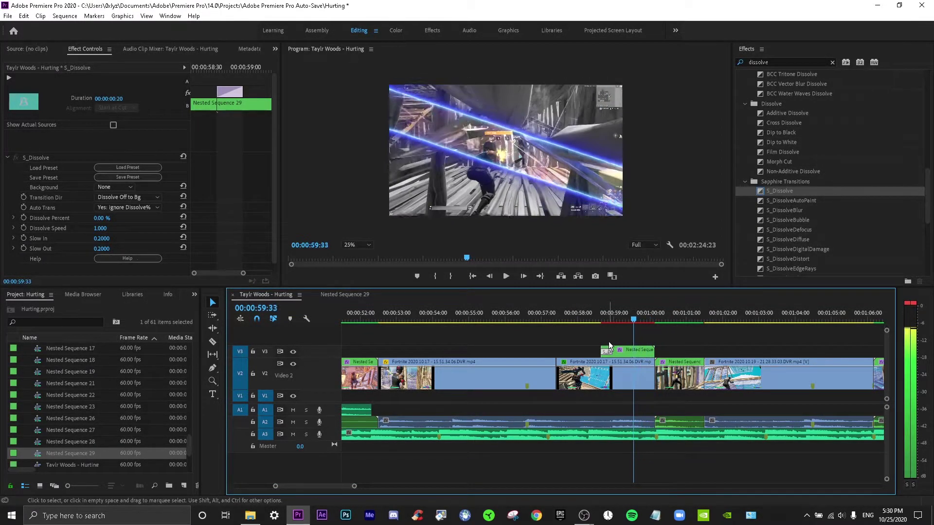
key("l")
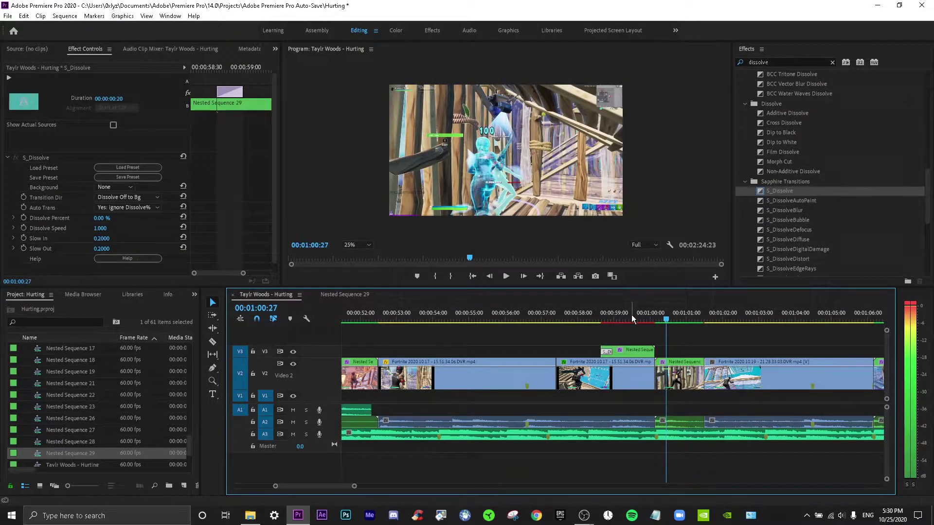
left_click_drag(632, 315, 601, 322)
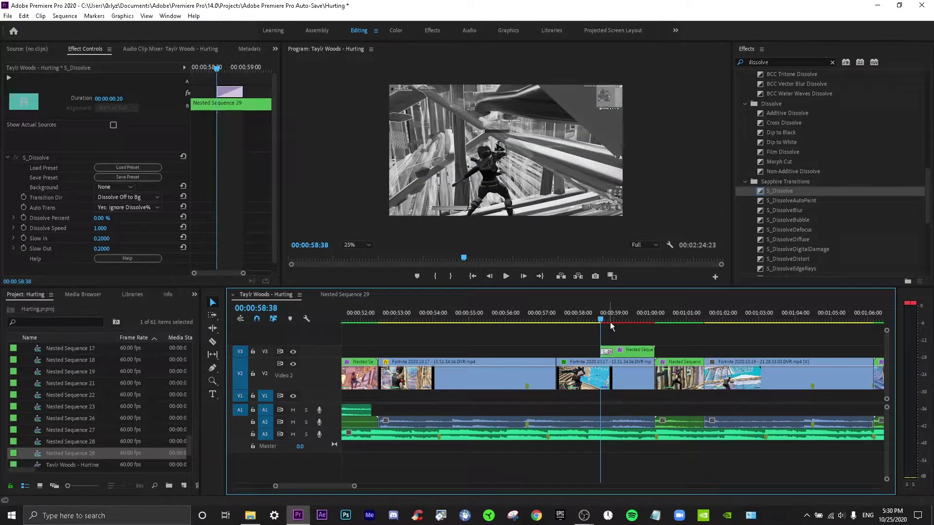
key("space")
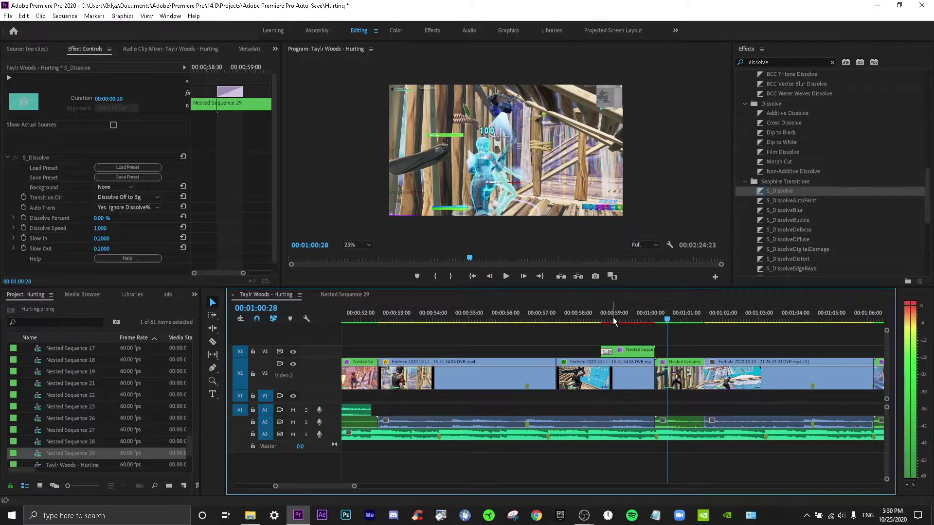
left_click(611, 317)
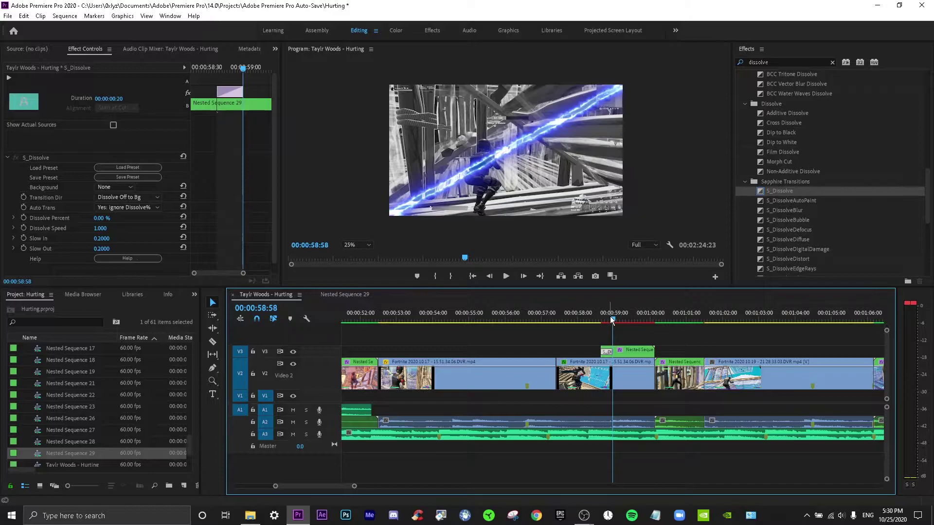
Step: In File Explorer, open the Sound effects folder under Audio on D: and the Sword Slash sound
left_click(255, 516)
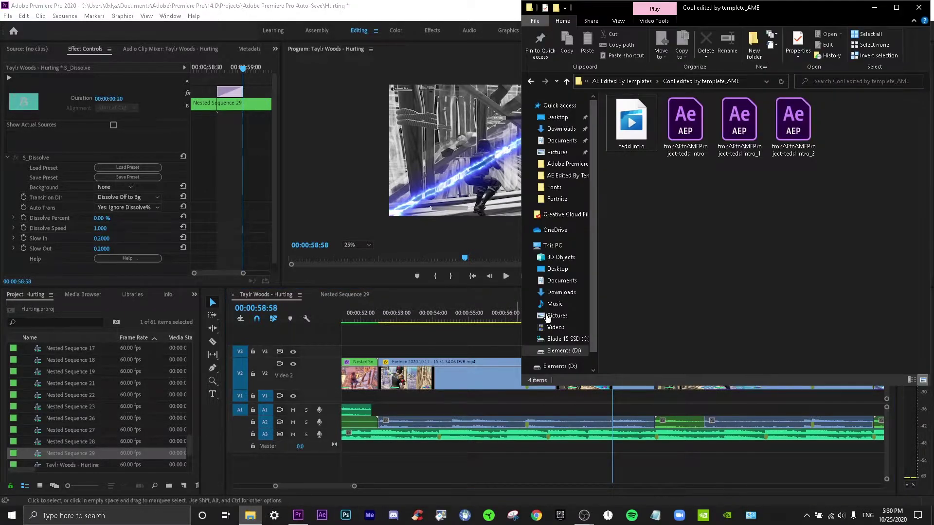
left_click(576, 305)
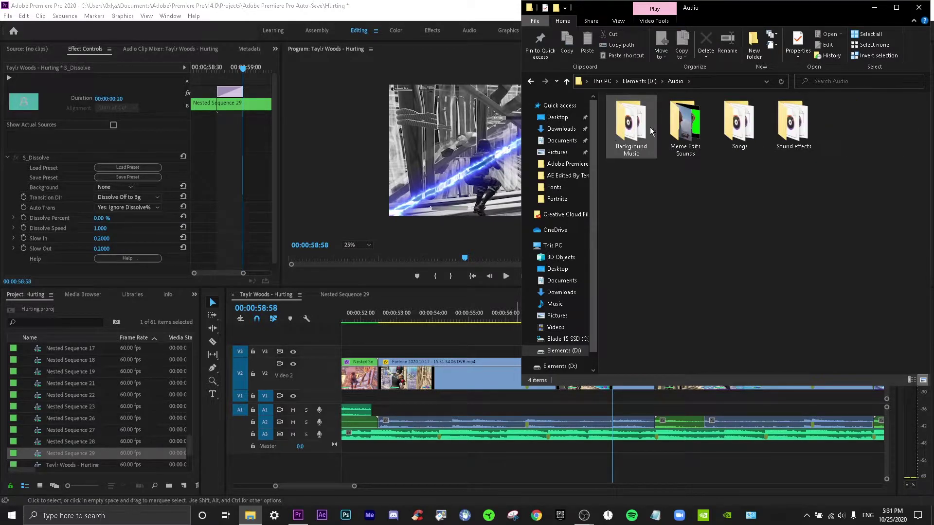
double_click(779, 134)
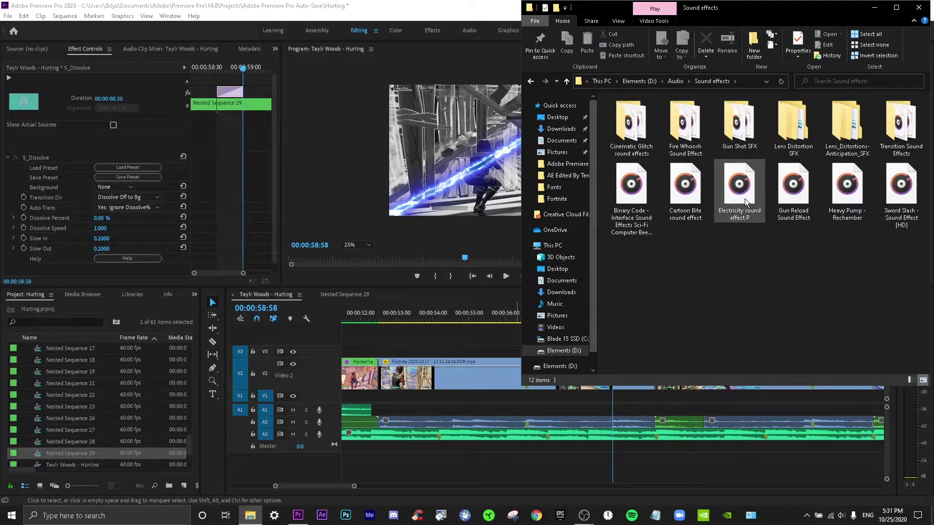
double_click(902, 194)
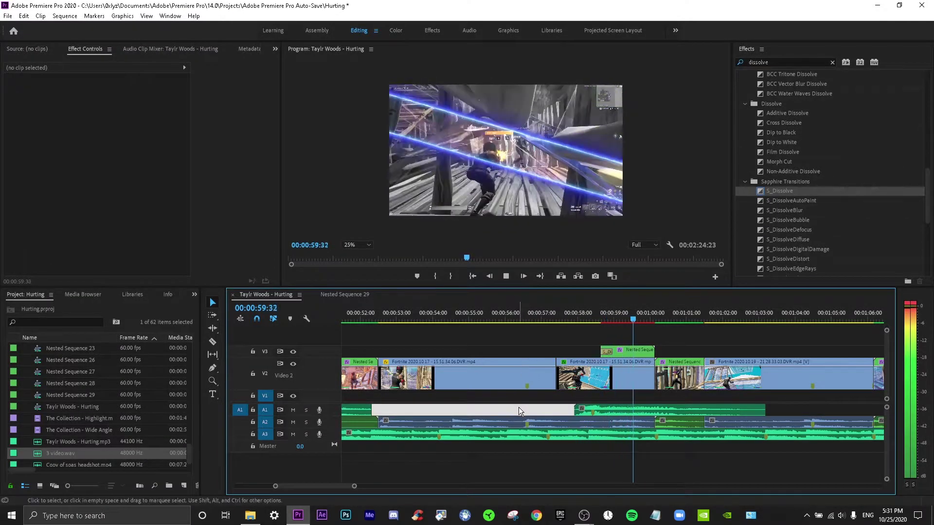
Step: Preview from 58:05 and move the 3 video.wav sound later on A1
key("Delete")
left_click_drag(609, 319, 581, 317)
key("space")
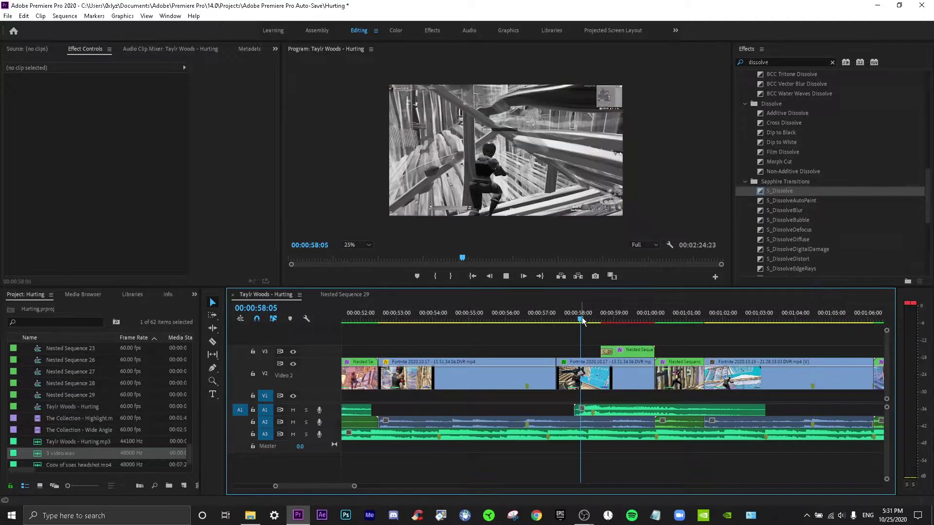
left_click(581, 317)
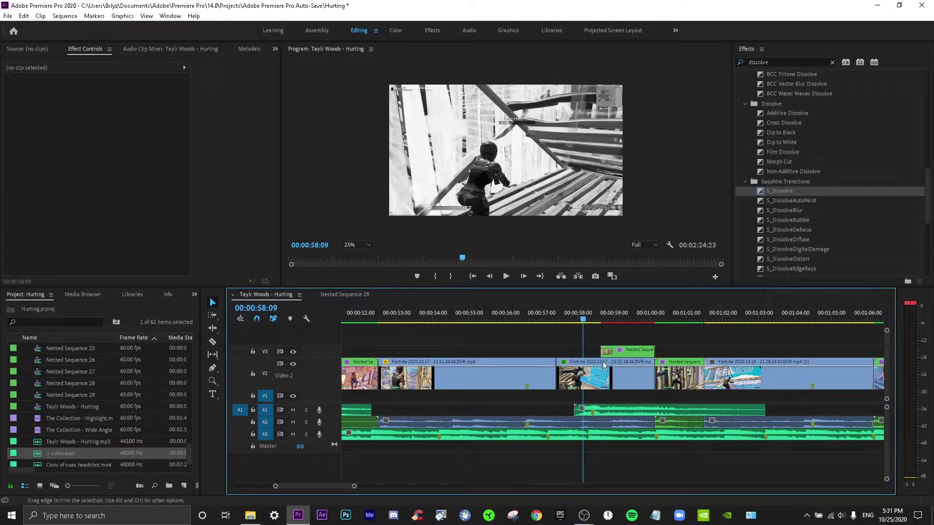
left_click_drag(614, 411, 642, 414)
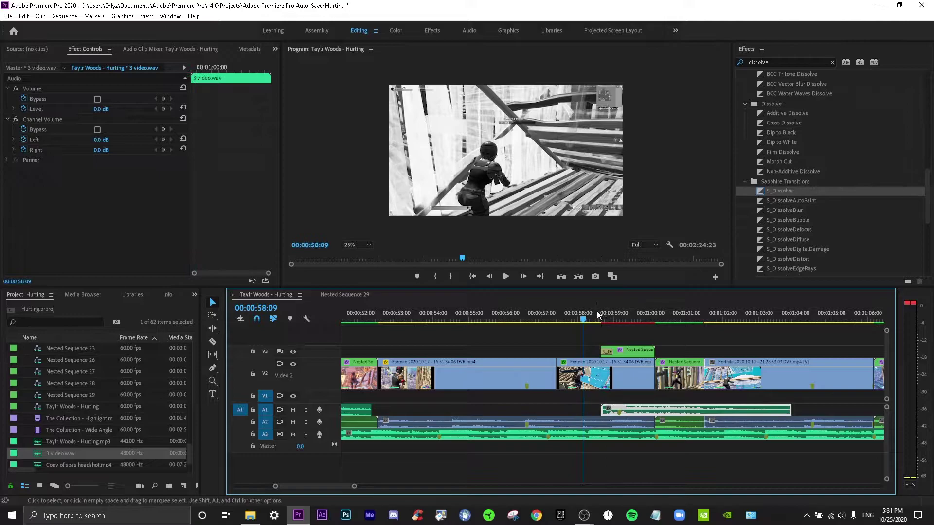
left_click(599, 319)
key("space")
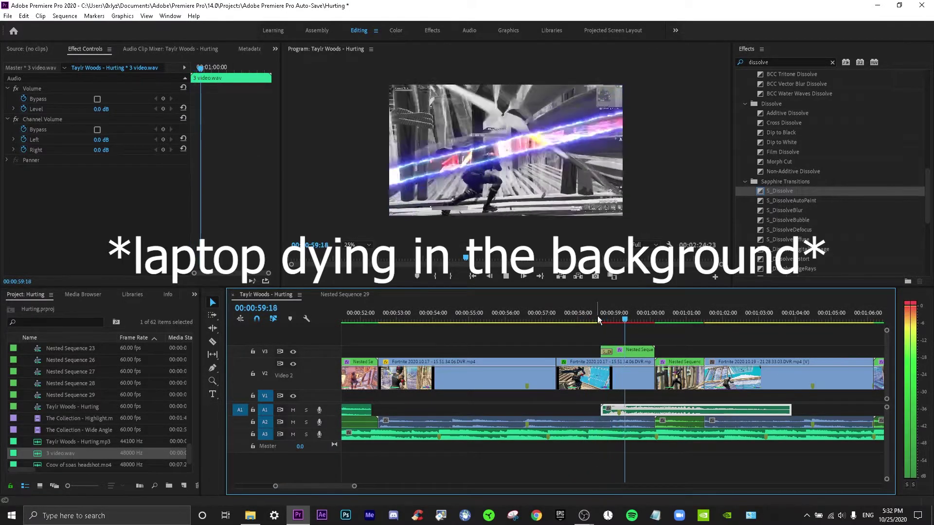
Step: Nudge the sword sound slightly earlier to start near 58:38 and review its timing against the slash
left_click(595, 318)
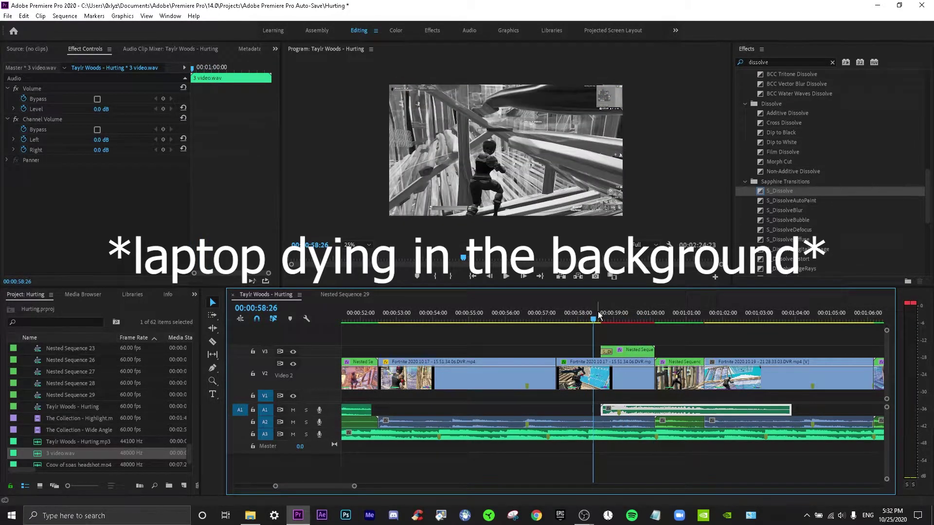
left_click(598, 317)
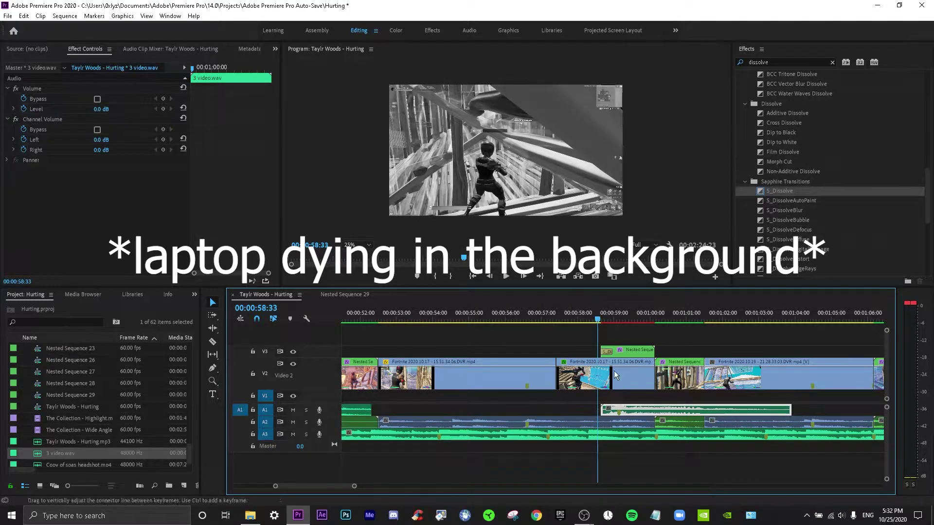
left_click(613, 317)
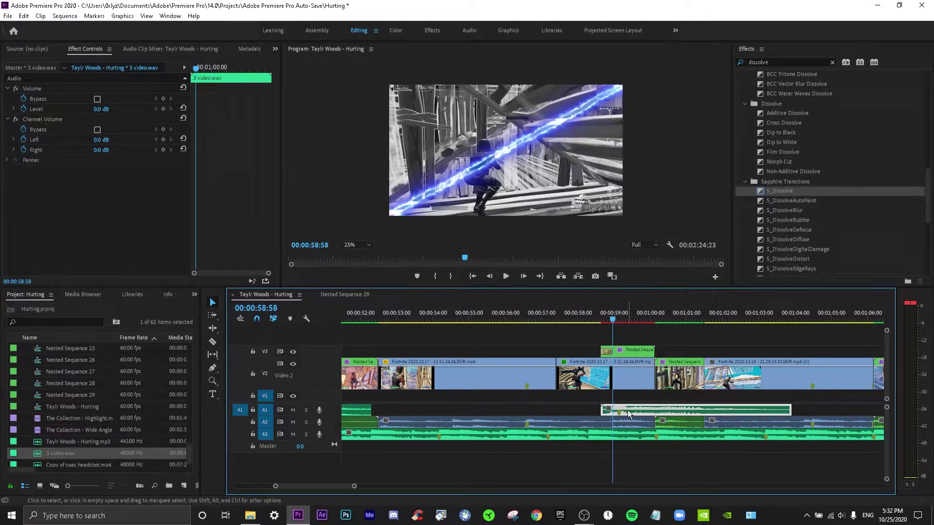
left_click_drag(624, 409, 617, 409)
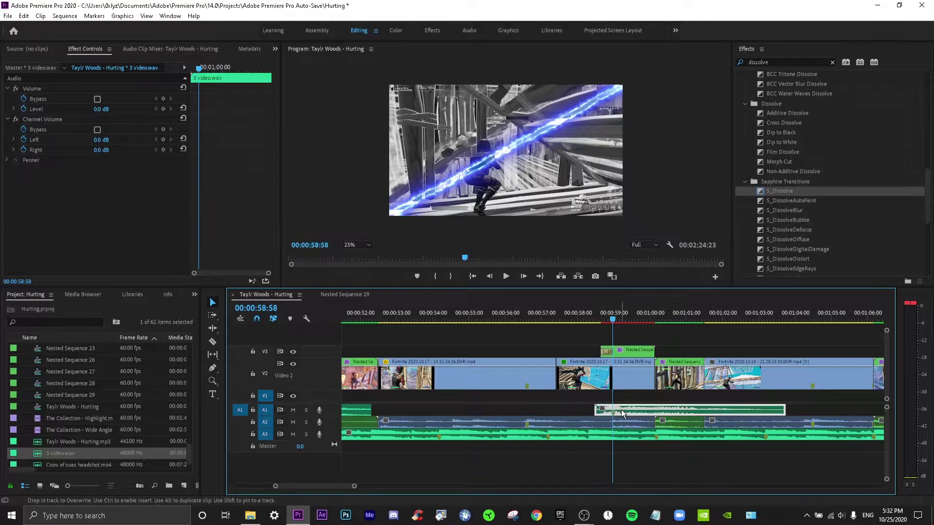
left_click(599, 317)
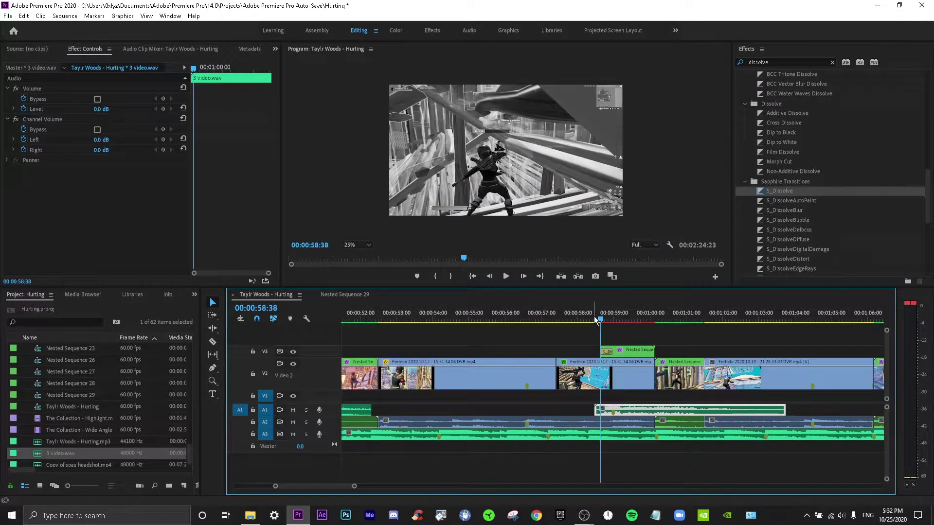
key("space")
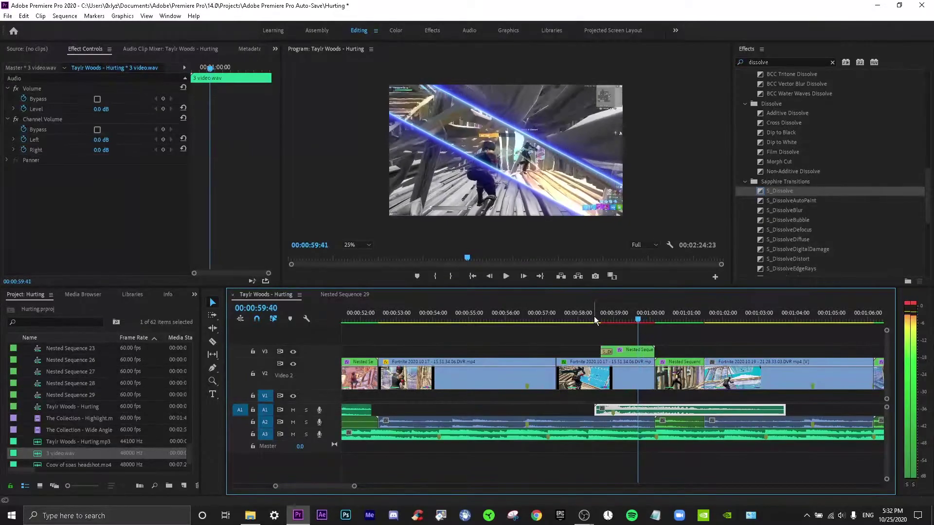
key("j")
key("k")
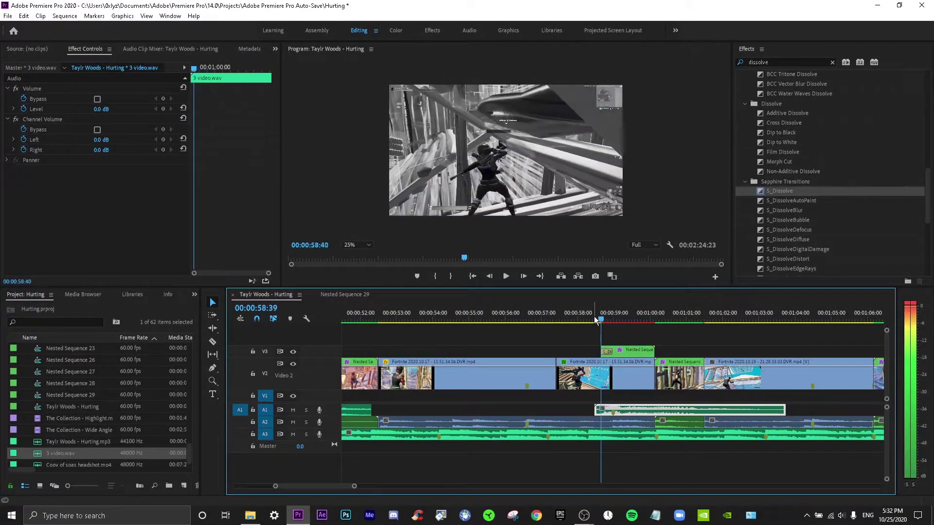
key("space")
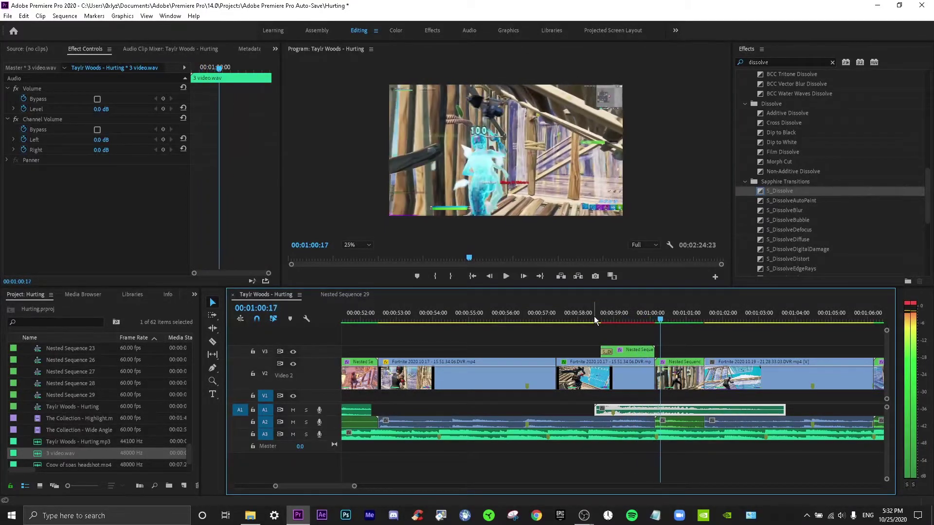
Step: Open Nested Sequence 29 and select its slash Mask Path at 00:00:01:41
double_click(626, 353)
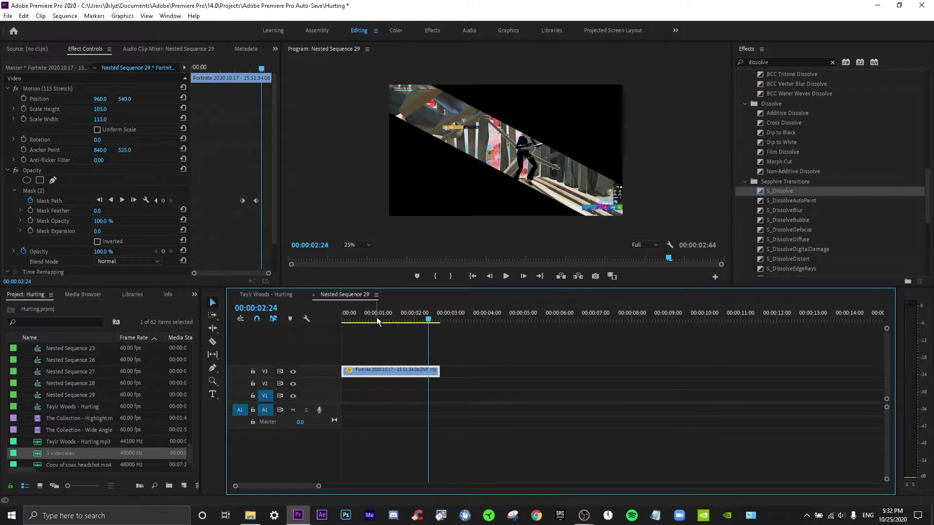
left_click_drag(377, 318, 407, 325)
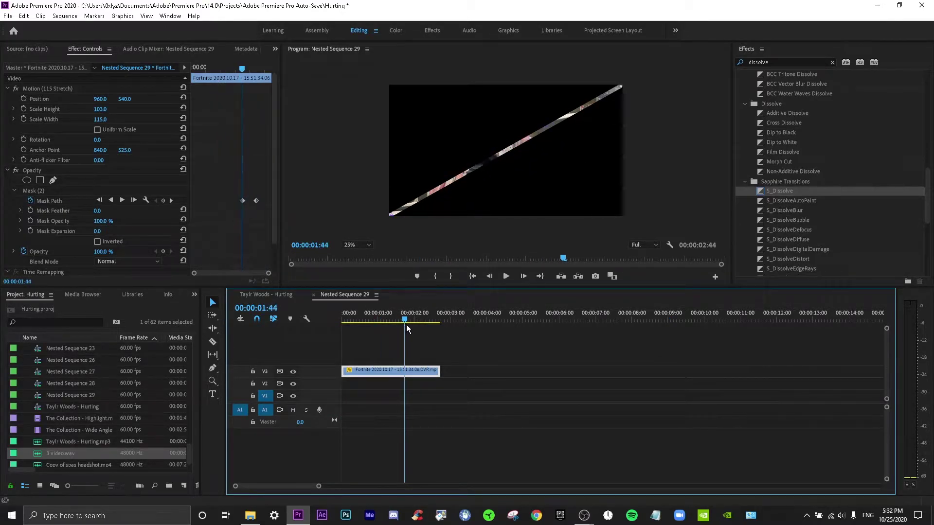
left_click(242, 201)
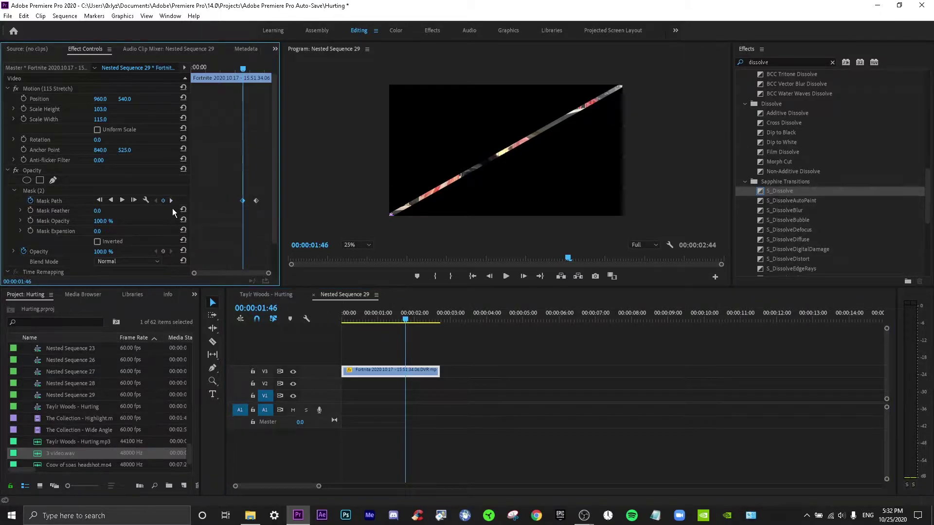
key("Right")
left_click(51, 201)
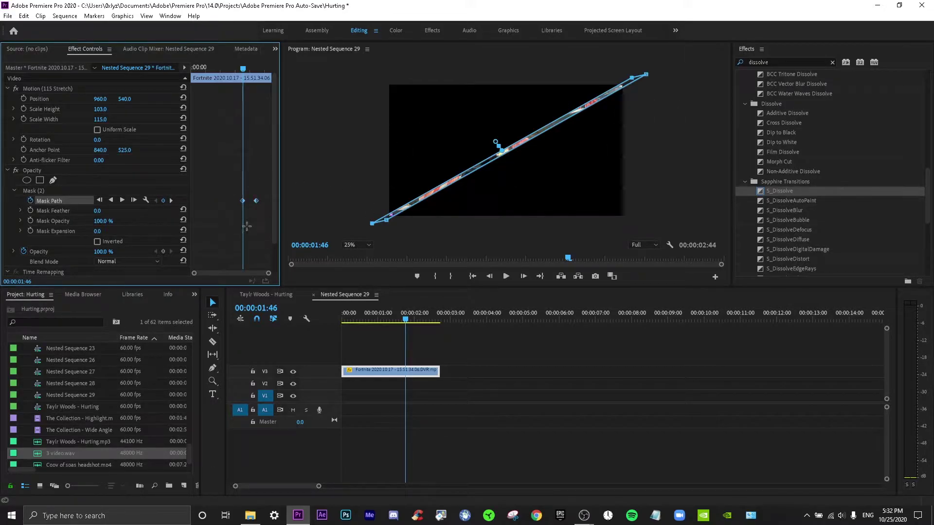
key("shift+Left")
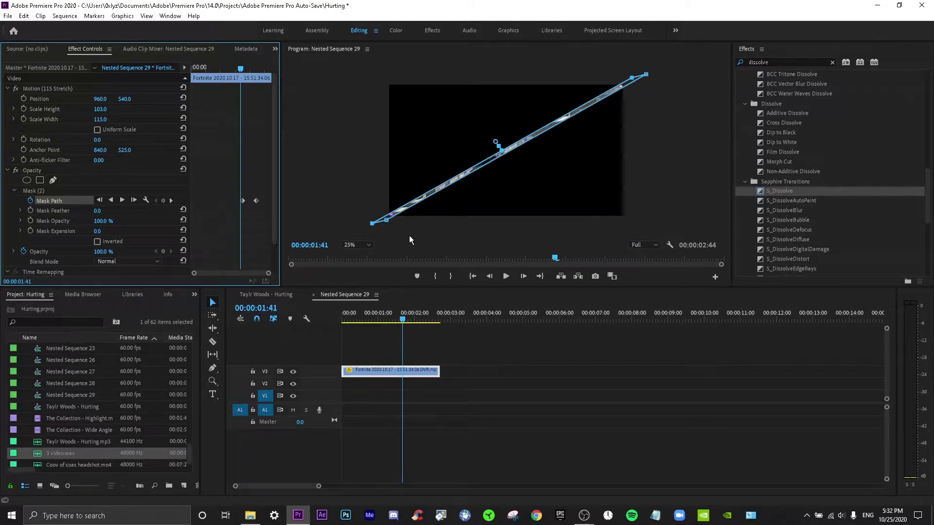
Step: Pull both mask ends toward the centre and thin the line, viewing at 50%
left_click_drag(416, 238, 478, 178)
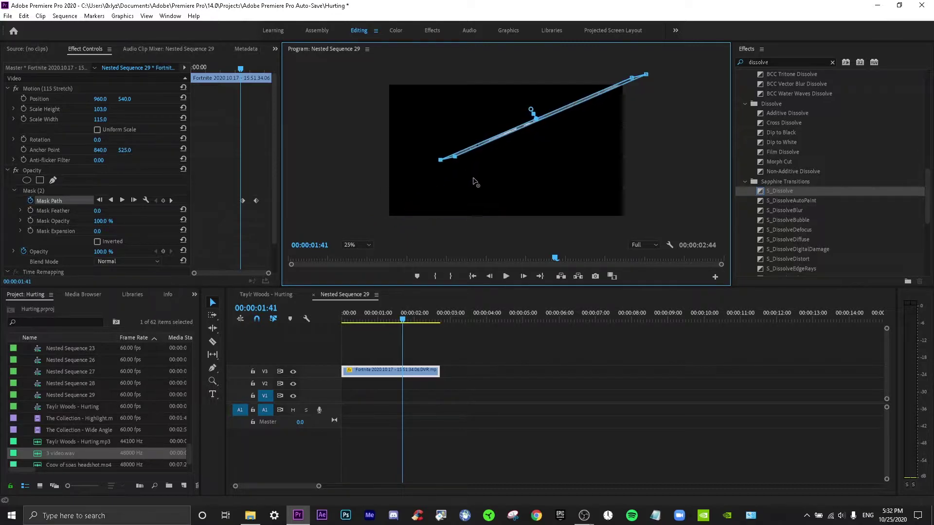
left_click_drag(633, 78, 516, 149)
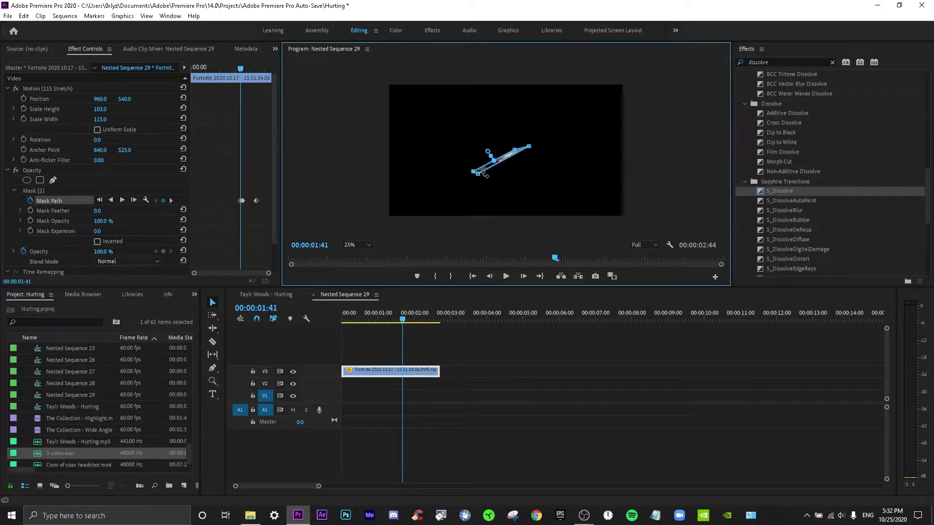
left_click(371, 243)
left_click(349, 284)
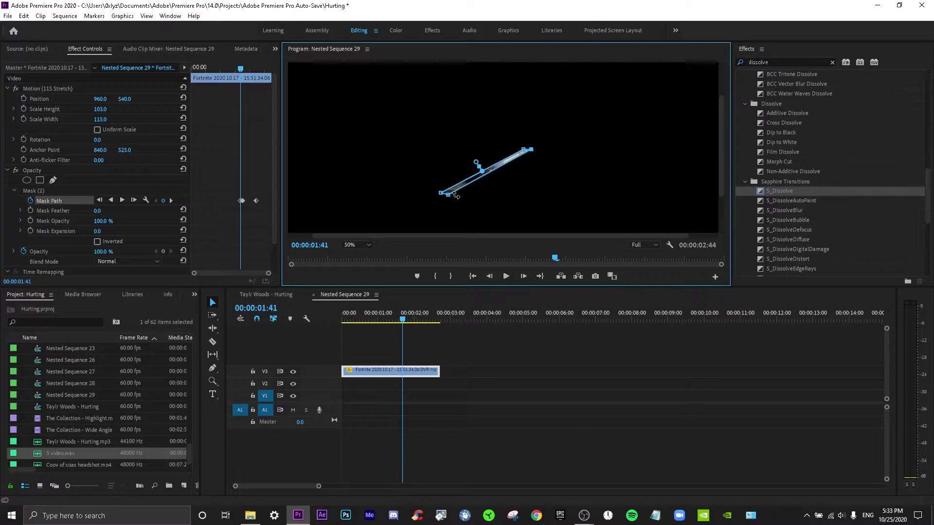
left_click_drag(448, 196, 446, 194)
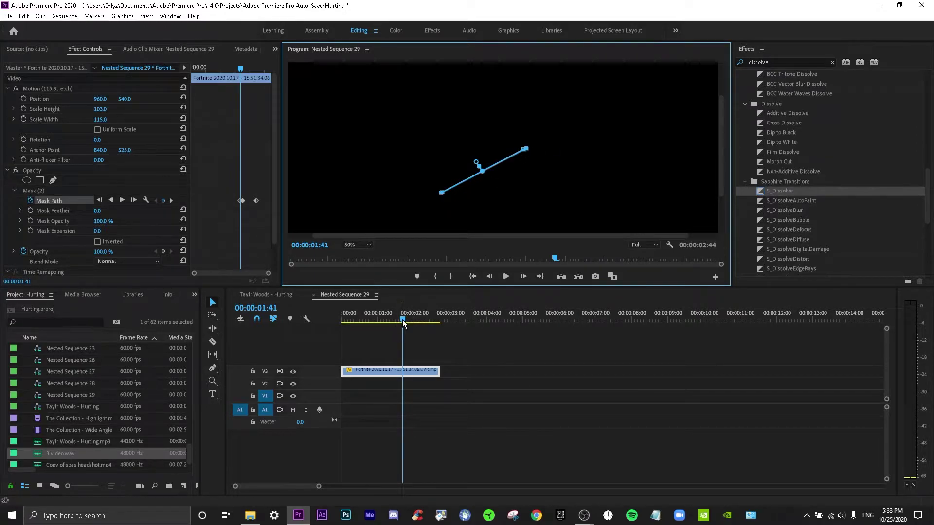
mouse_move(398, 317)
left_mouse_down()
mouse_move(413, 316)
mouse_move(399, 320)
left_mouse_up()
Step: Preview the slash animation, then inspect the mask line around 01:31 at 150% magnification
key("space")
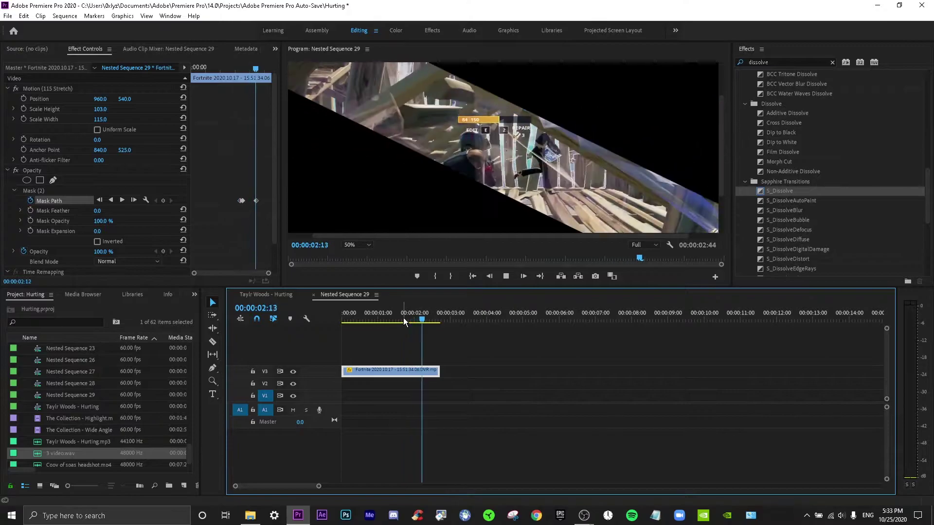
left_click(355, 245)
left_click(354, 255)
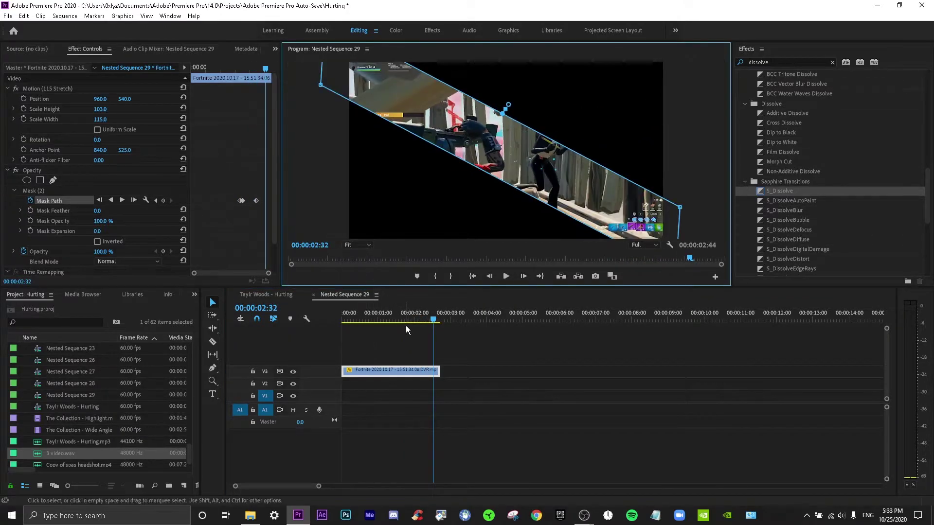
left_click(385, 320)
key("space")
left_click(391, 316)
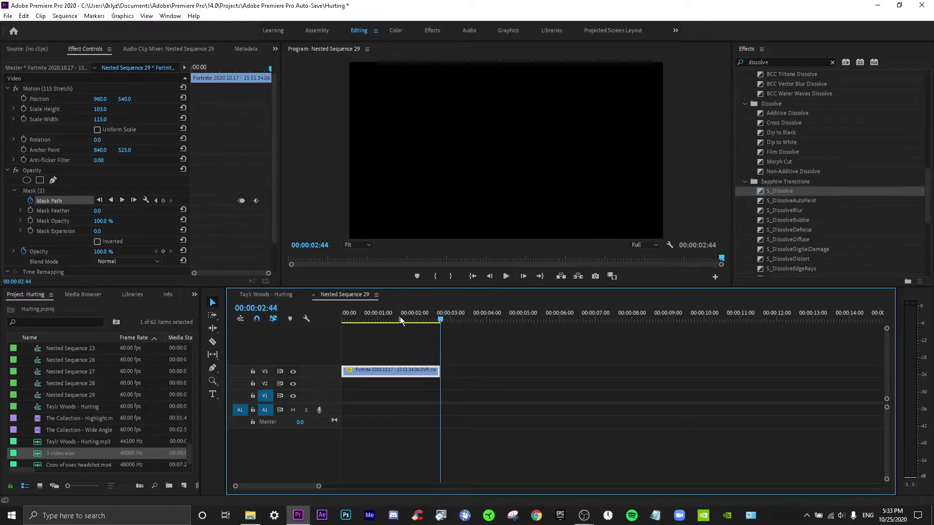
left_click(404, 319)
left_click_drag(404, 319, 403, 320)
left_click(357, 245)
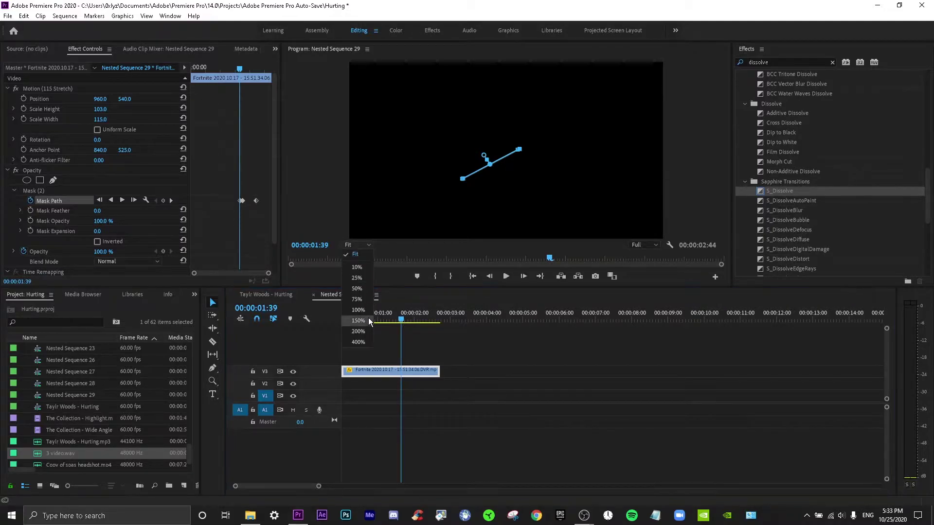
left_click(365, 299)
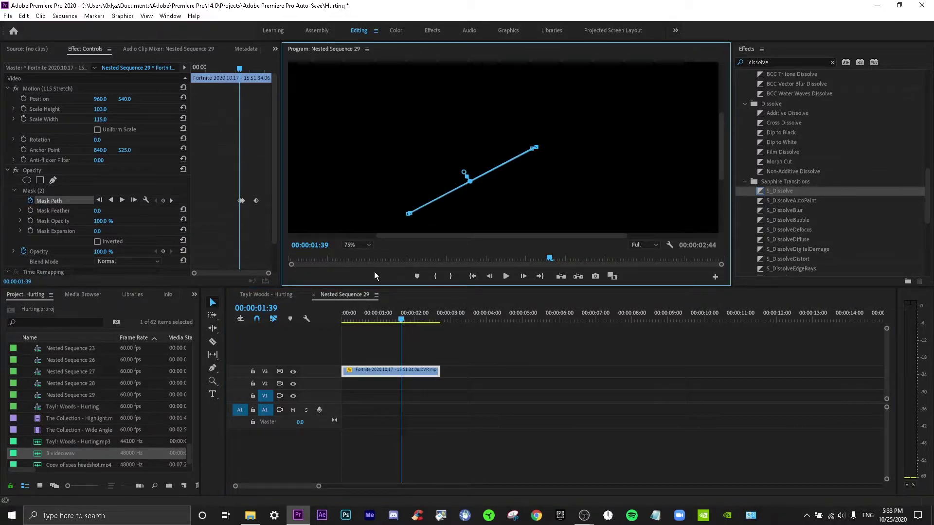
left_click(354, 244)
left_click(359, 321)
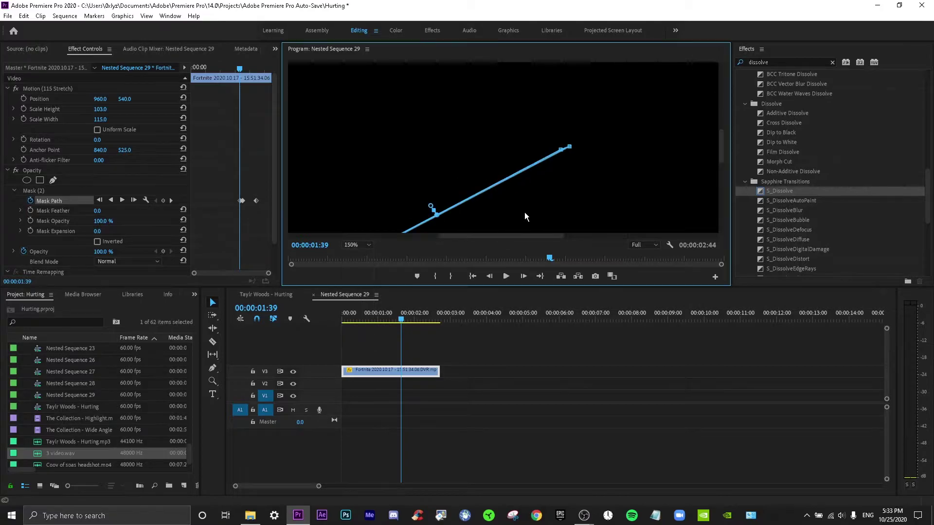
Step: Move the first Mask Path keyframe earlier to the playhead near 01:41 and preview the slash
left_click_drag(401, 320, 407, 325)
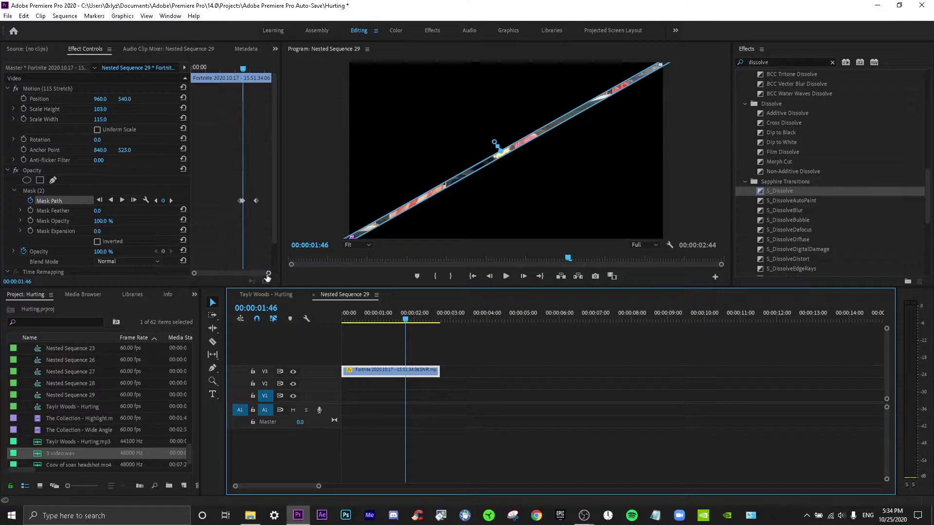
left_click_drag(268, 273, 247, 274)
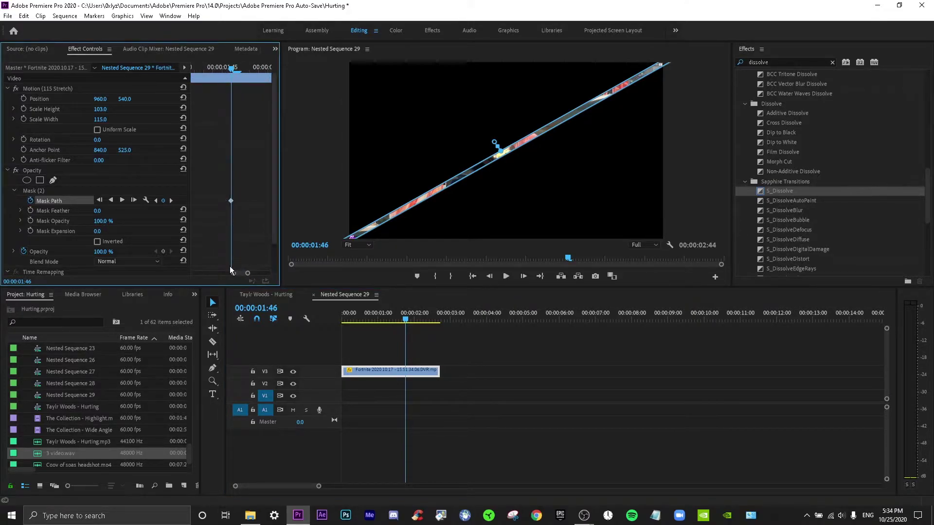
key("Left")
key("Left")
key("Left")
key("Left")
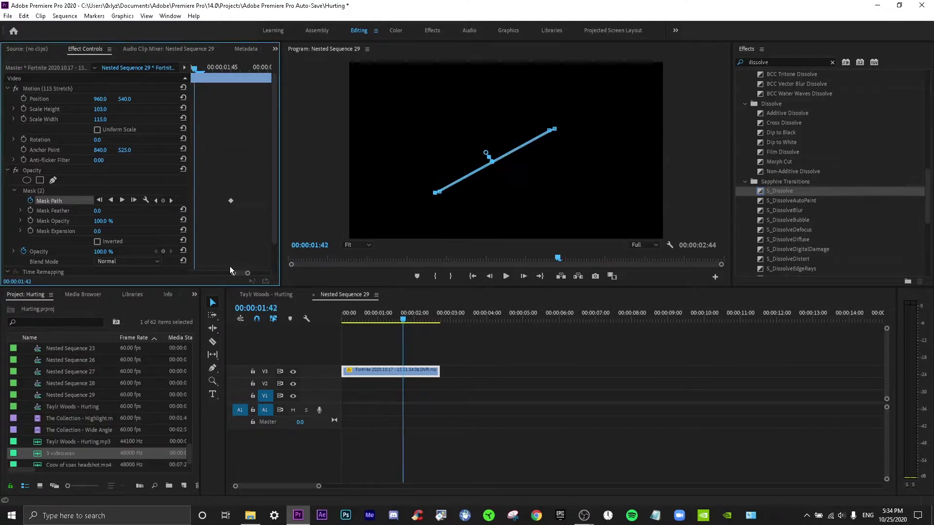
key("Left")
left_click_drag(238, 272, 228, 272)
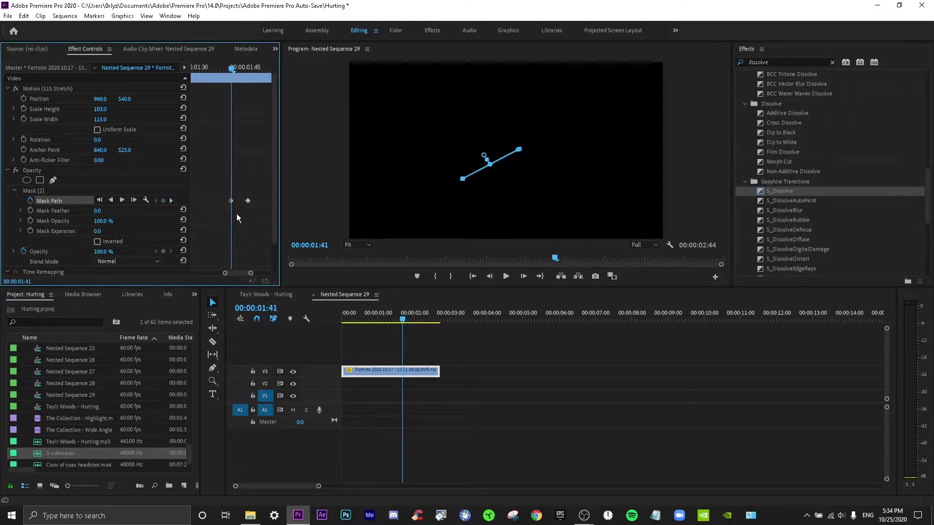
key("Right")
key("Right")
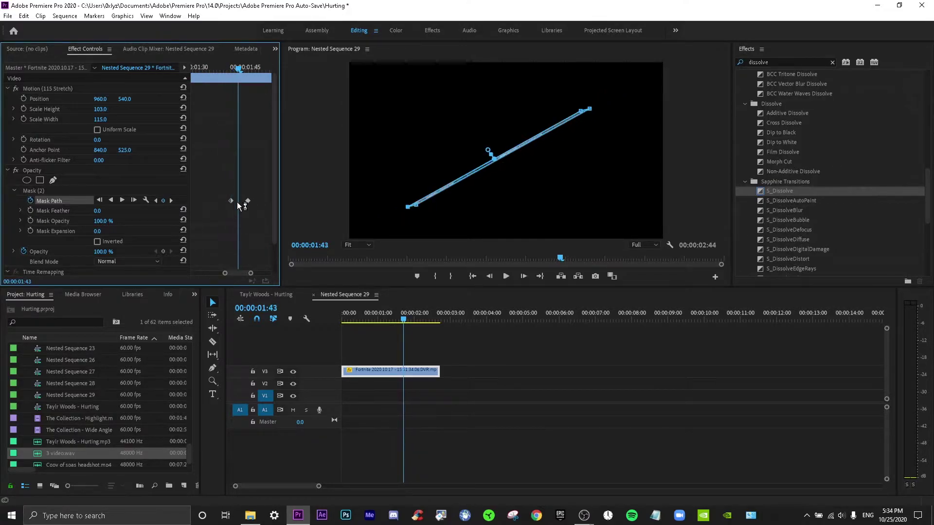
key("Right")
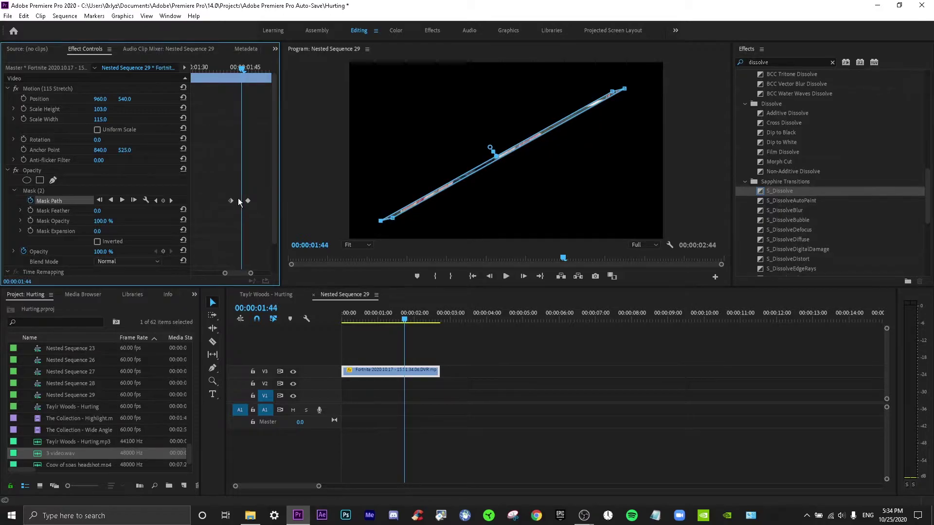
key("Left")
left_click_drag(230, 200, 237, 201)
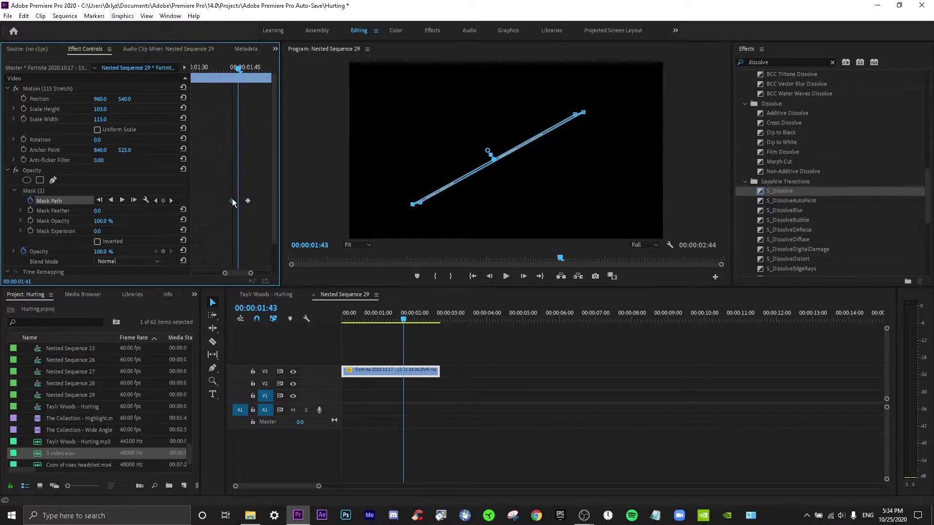
key("space")
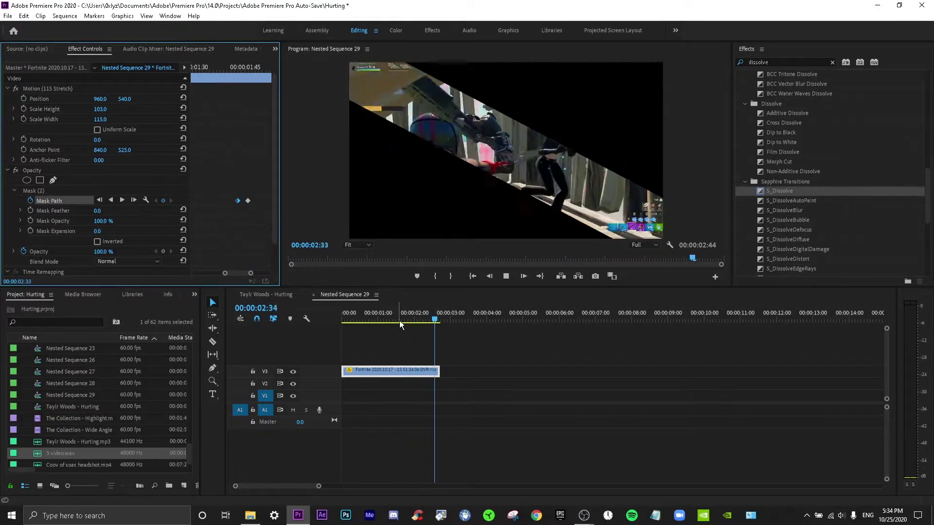
left_click(273, 294)
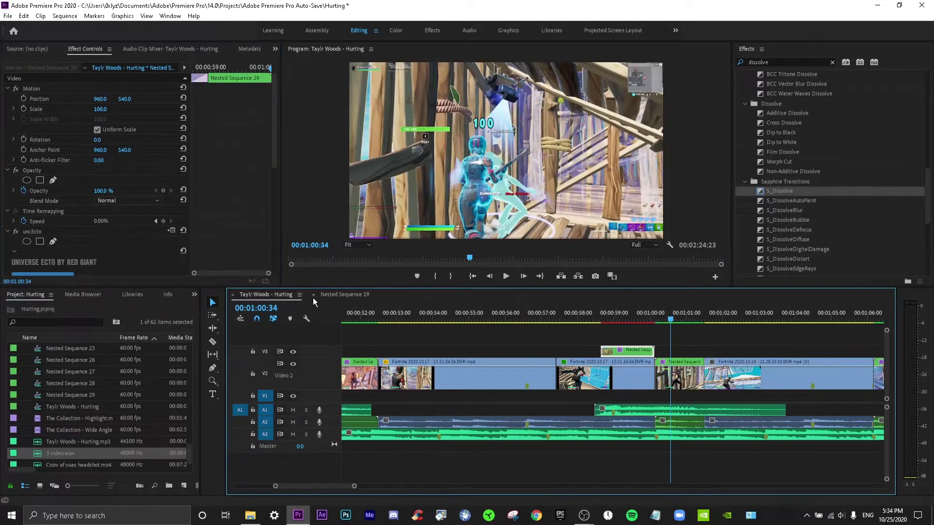
left_click_drag(626, 319, 595, 319)
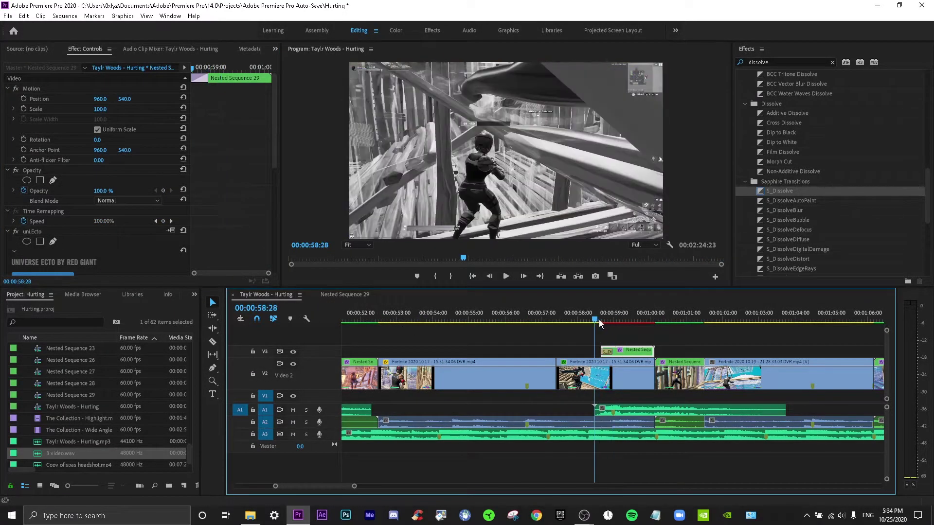
key("space")
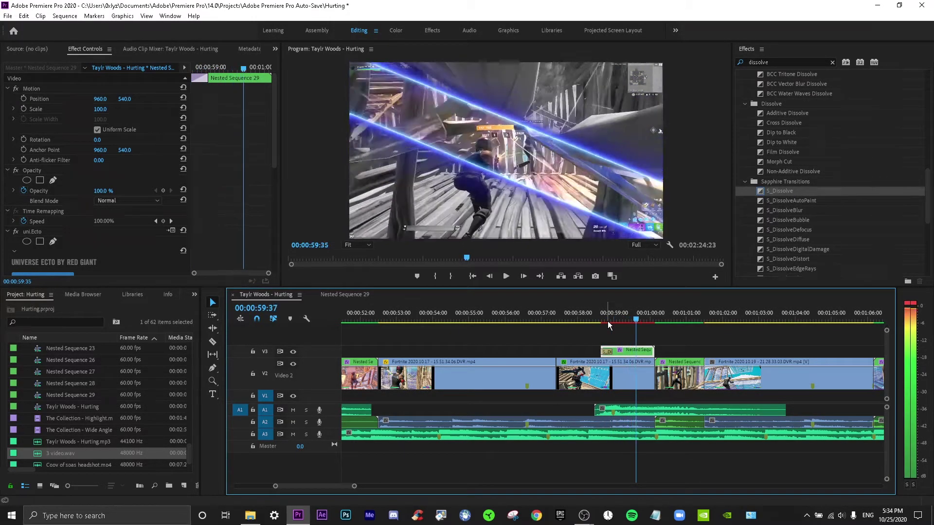
key("j")
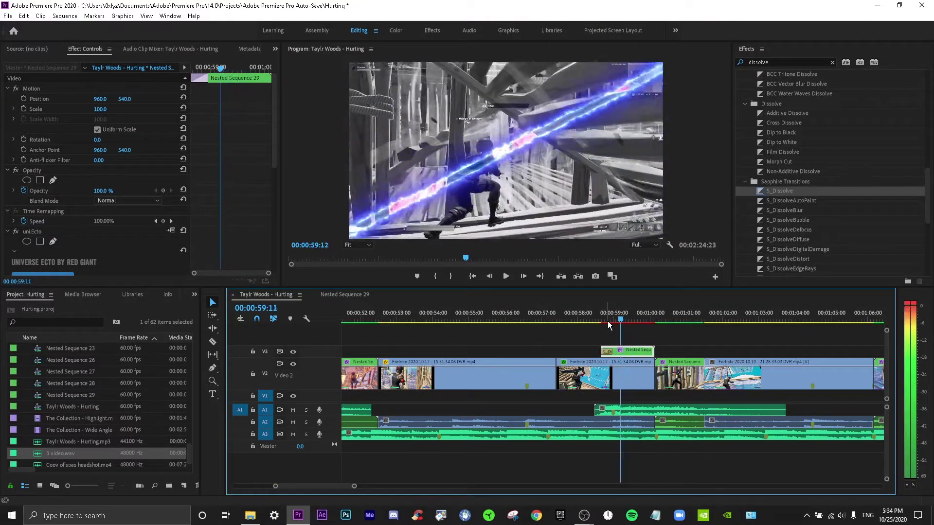
key("l")
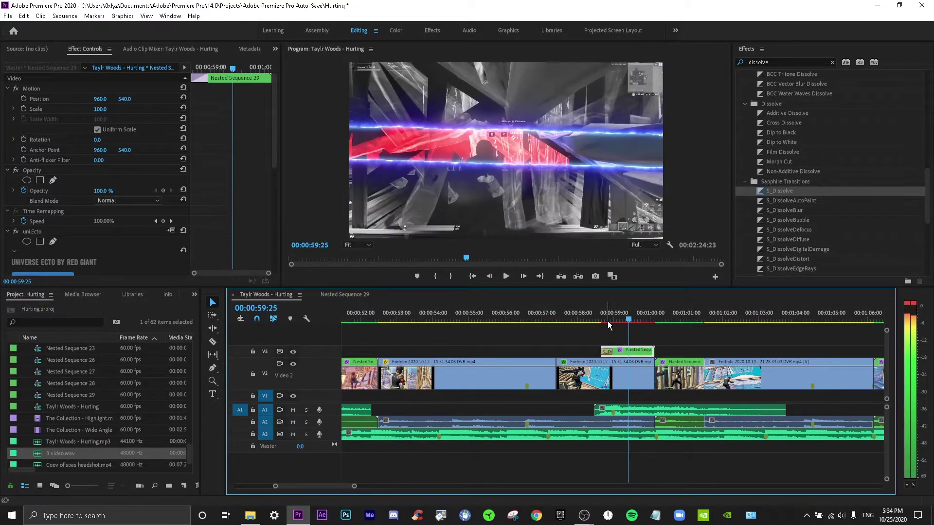
key("j")
key("k")
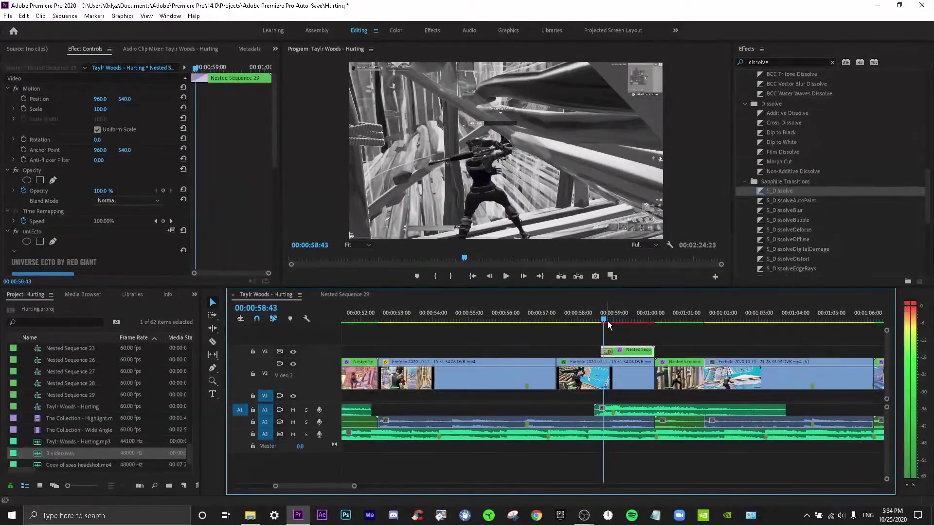
key("l")
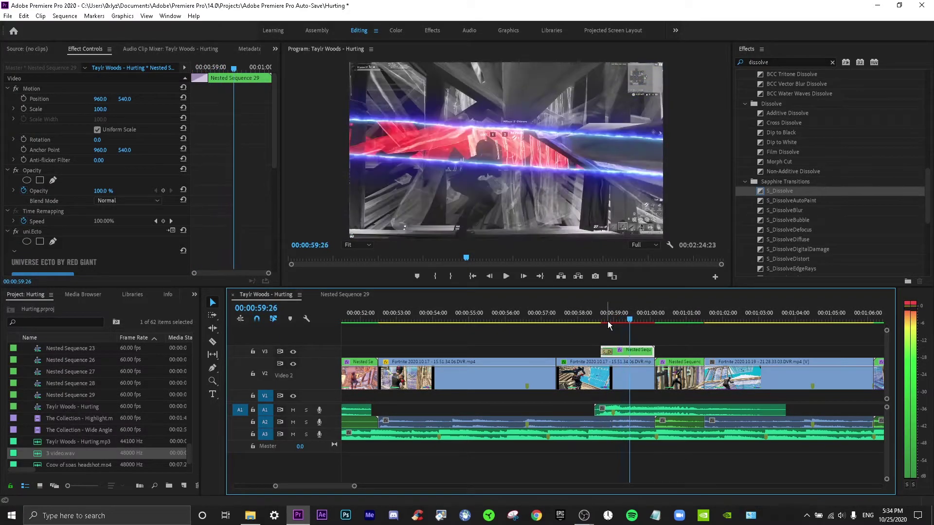
key("j")
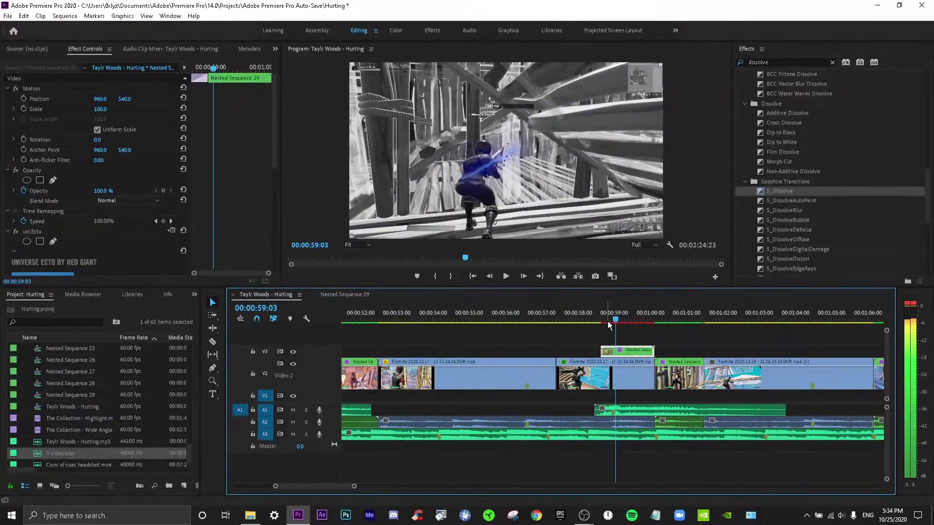
Step: Set the S_Dissolve transition on V3 to 30 frames and play it back
double_click(606, 353)
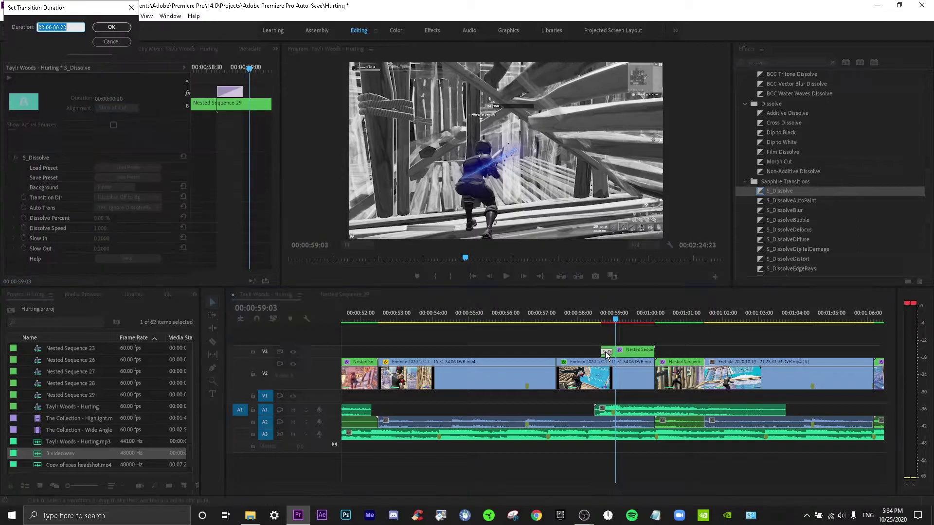
type("30")
key("Return")
key("Left")
key("Left")
key("Left")
key("Left")
key("Left")
key("Left")
key("Left")
key("Left")
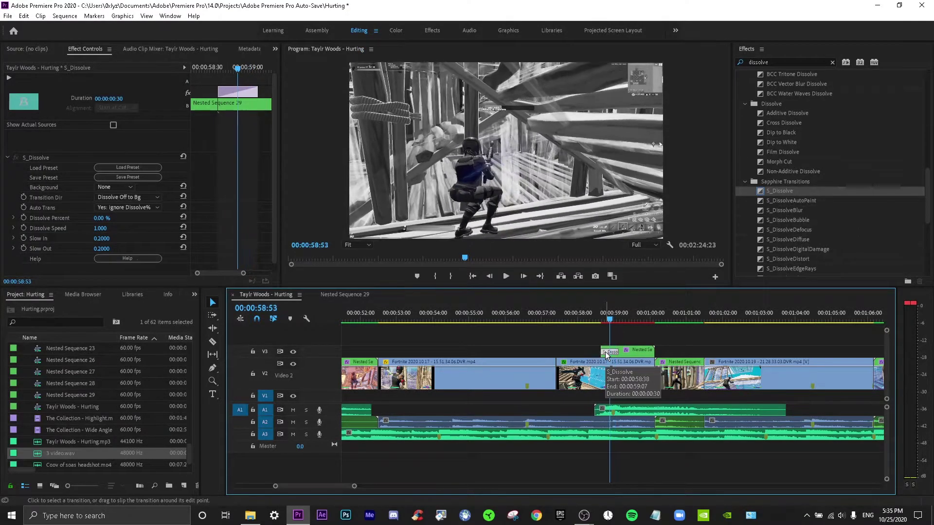
key("space")
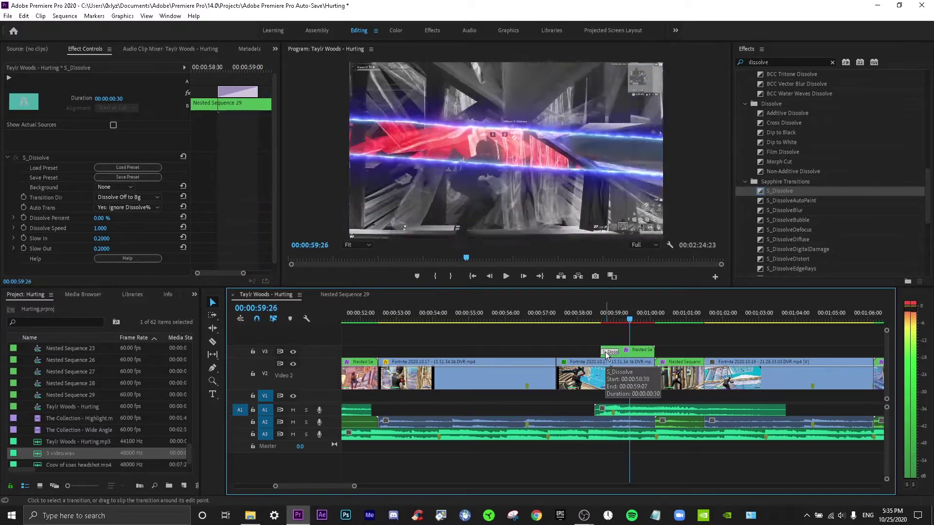
key("Left")
key("Left")
key("Left")
key("Left")
key("Left")
key("Left")
key("Left")
key("Left")
key("Left")
key("Left")
key("Left")
key("Left")
key("Left")
key("Left")
key("Left")
key("Left")
key("Left")
key("Left")
key("Left")
key("Left")
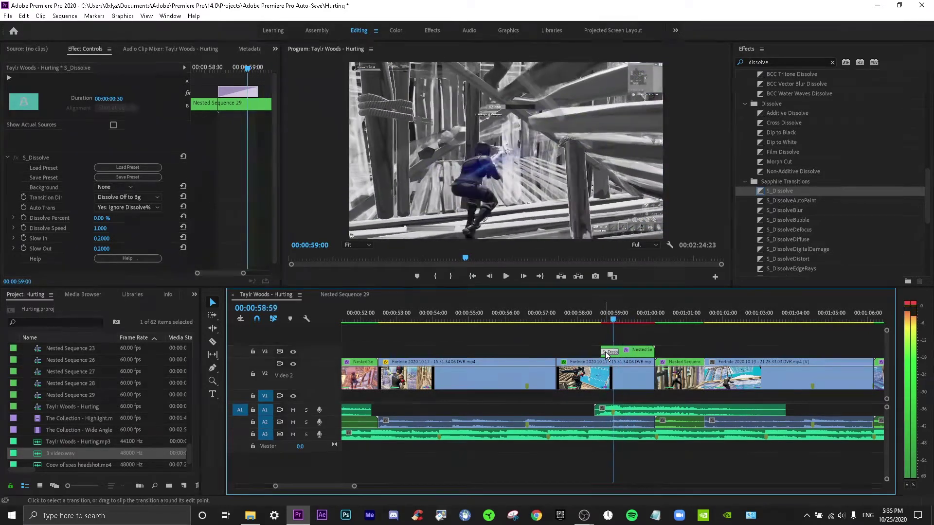
Step: Move the 3 video.wav sword sound later on A1 and play it with the slash
left_click_drag(614, 319, 618, 320)
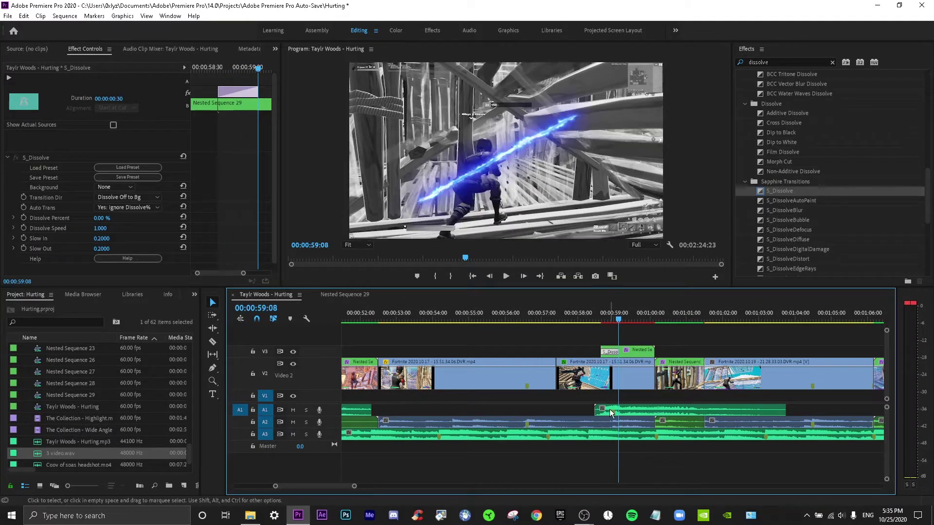
left_click_drag(611, 412, 635, 413)
left_click(589, 319)
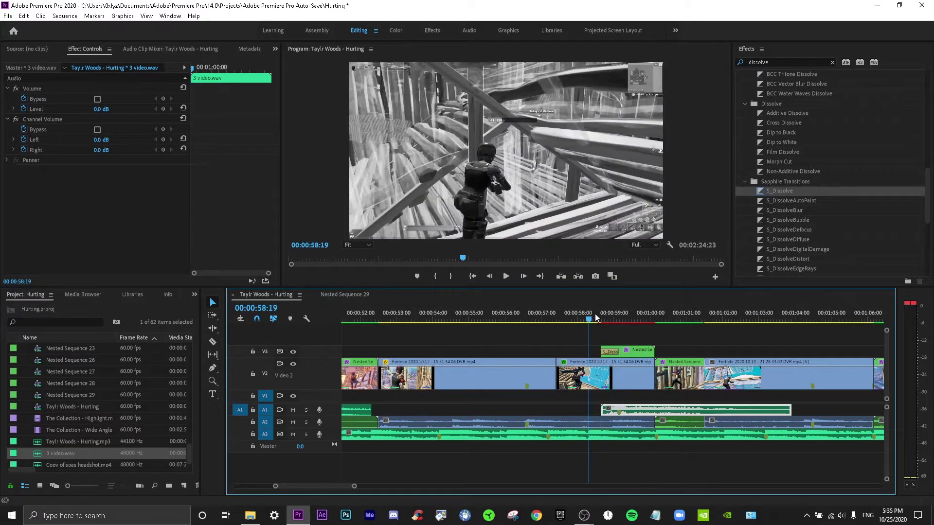
left_click_drag(596, 317, 618, 319)
key("space")
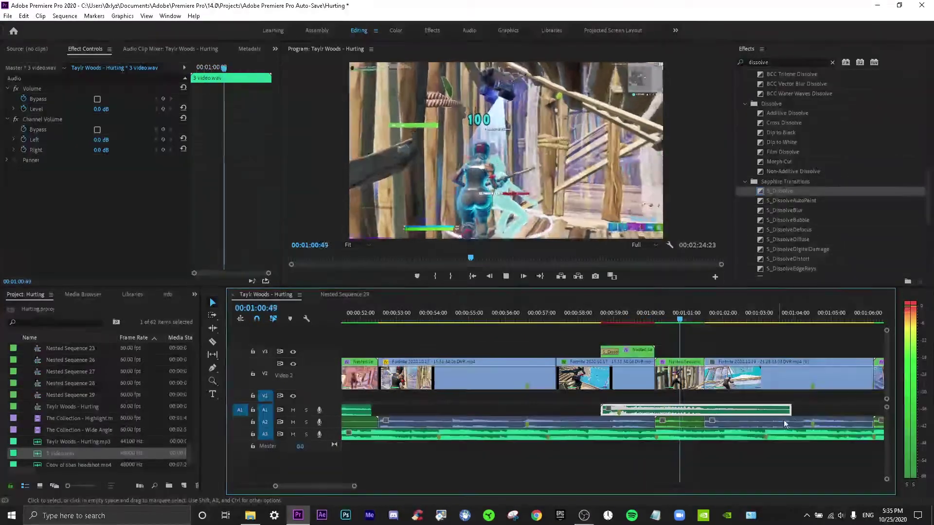
Step: Trim the end of 3 video.wav shorter and replay the slash to check sync
left_click_drag(602, 411, 656, 412)
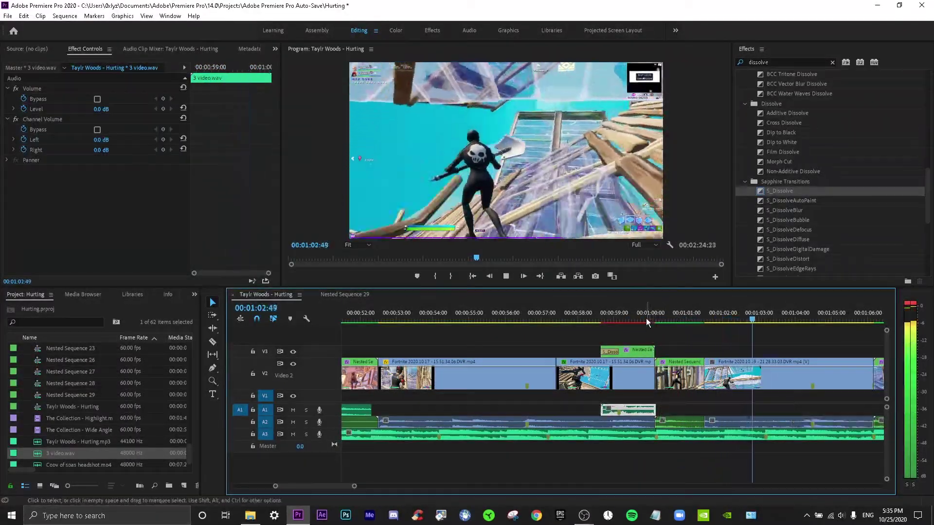
left_click(629, 315)
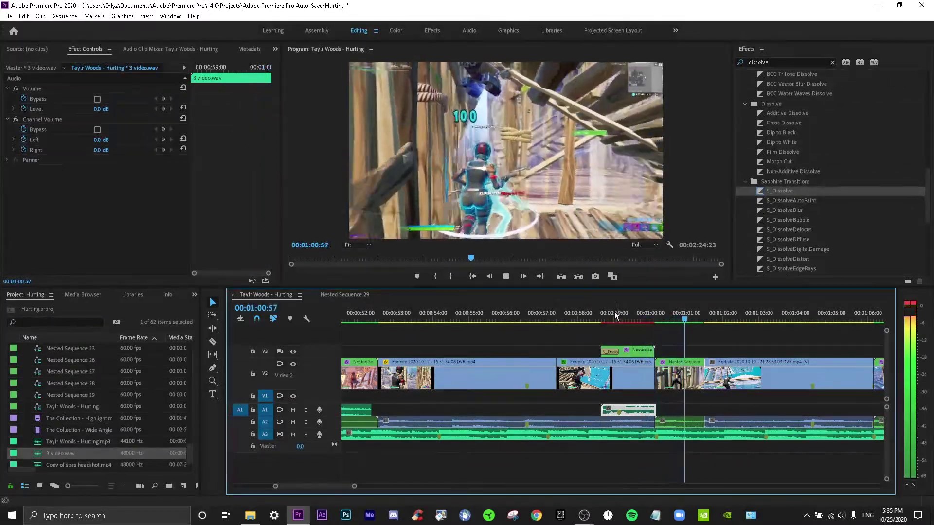
left_click(587, 315)
key("space")
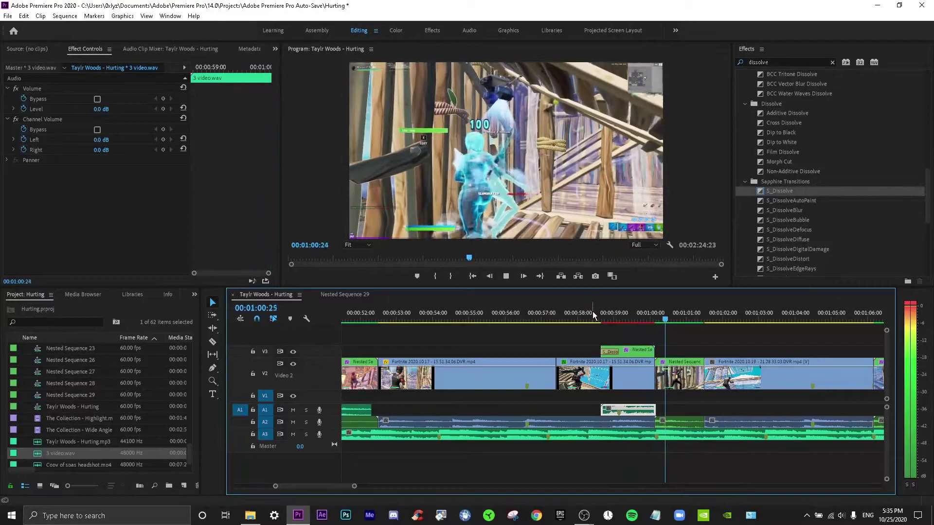
left_click(593, 315)
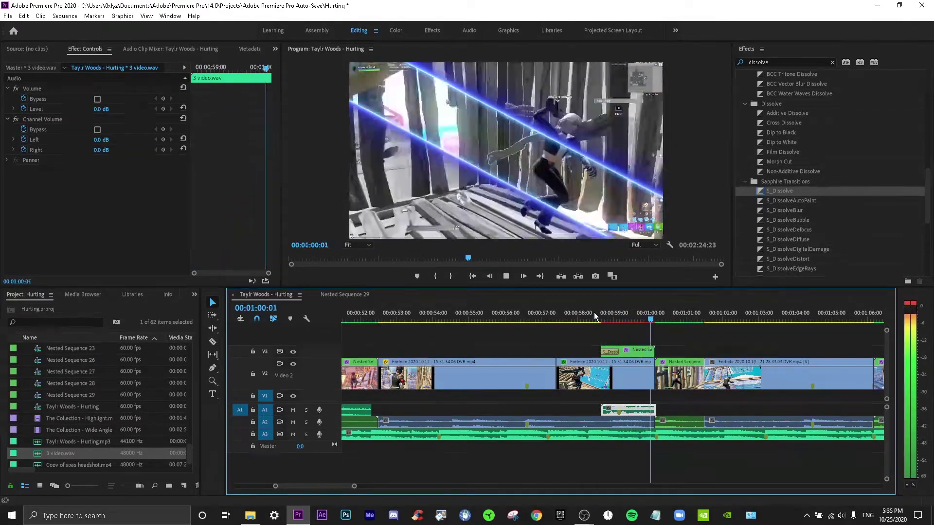
left_click(593, 312)
key("space")
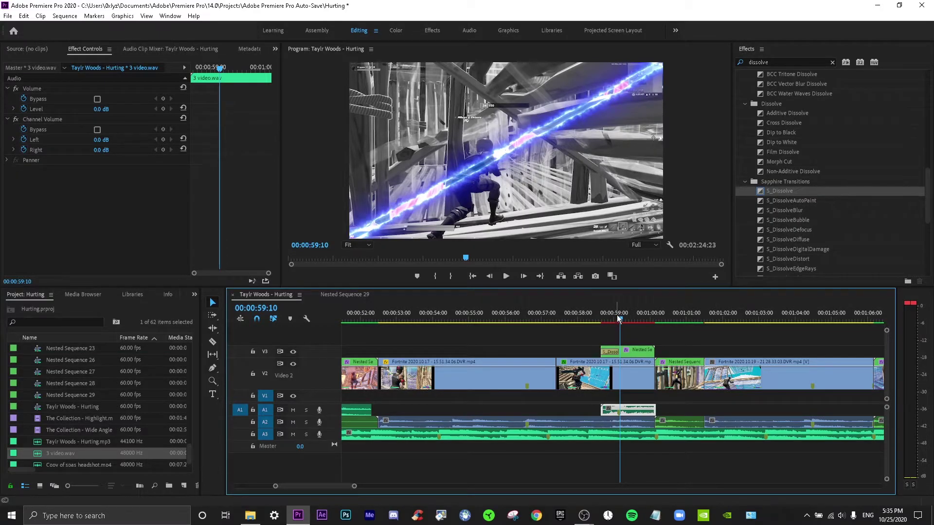
Step: Nudge the 3 video.wav clip slightly later and play to check its timing
left_click(612, 314)
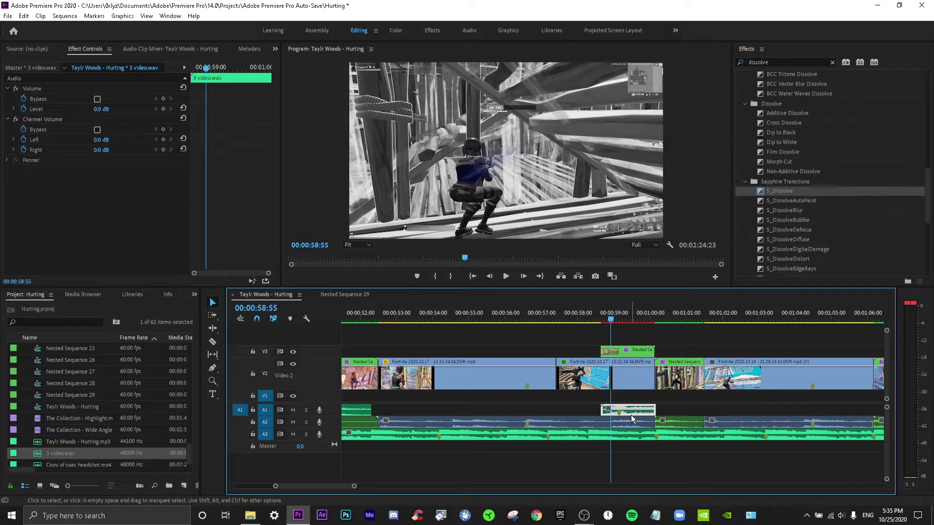
left_click(618, 317)
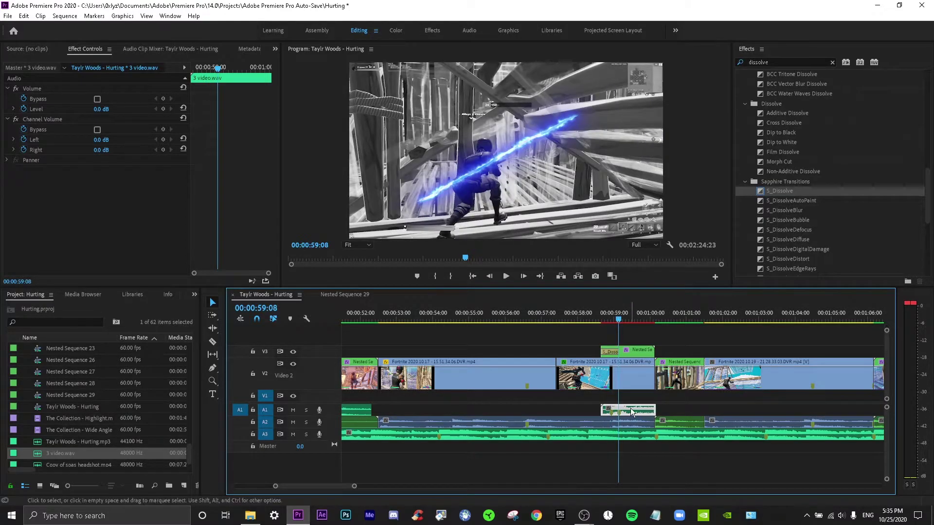
left_click_drag(630, 407, 638, 407)
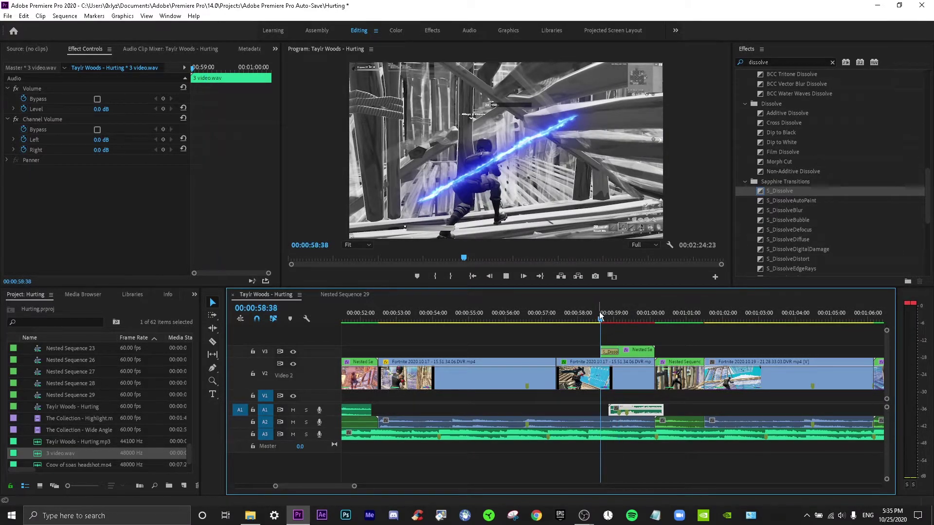
key("space")
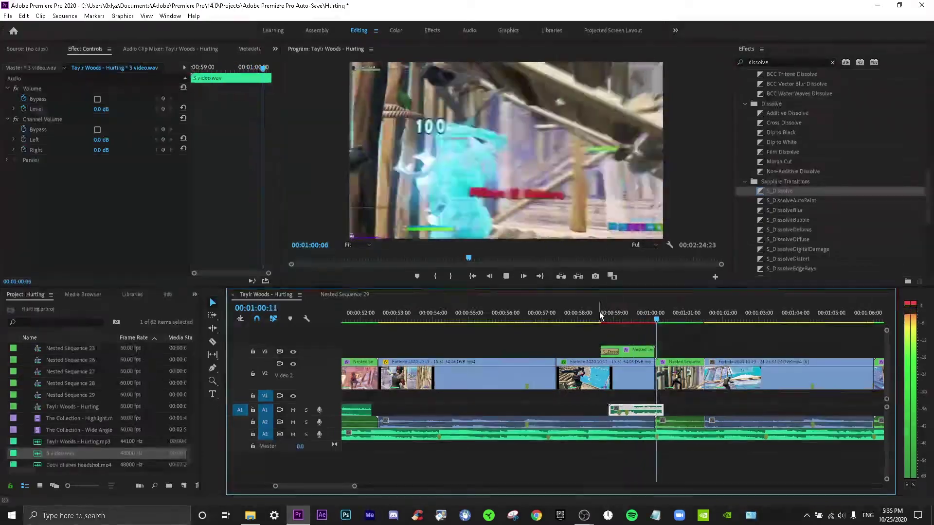
key("space")
key("space")
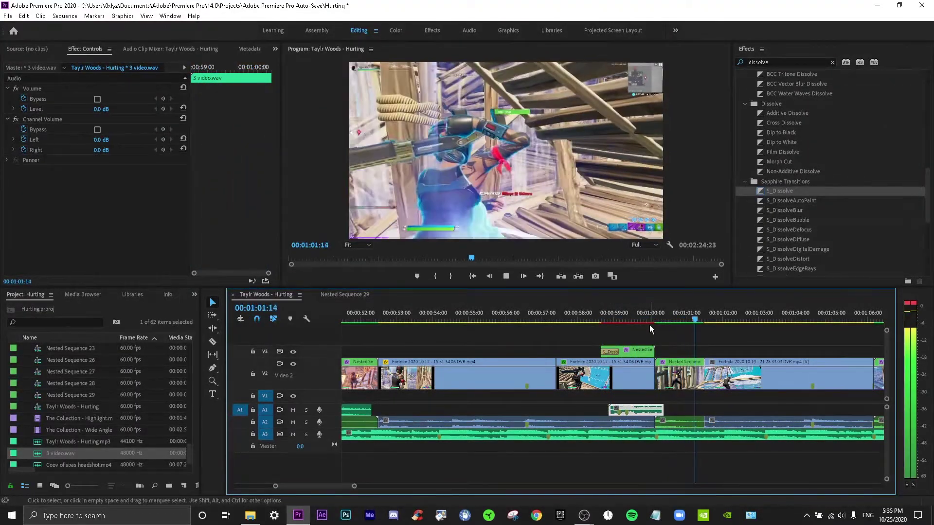
Step: Trim the sound clip's end a little and preview the slash transition until 00:01:01:00
left_click_drag(663, 410, 656, 410)
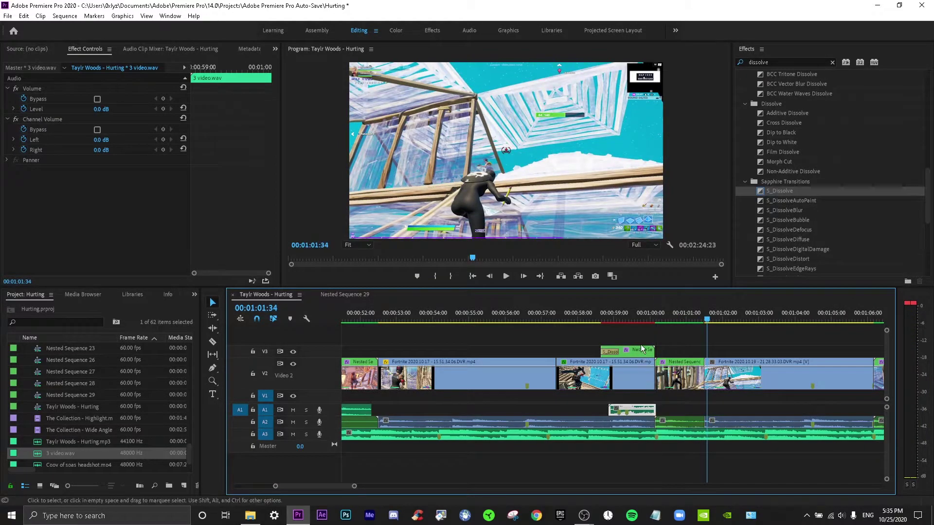
left_click(631, 314)
key("space")
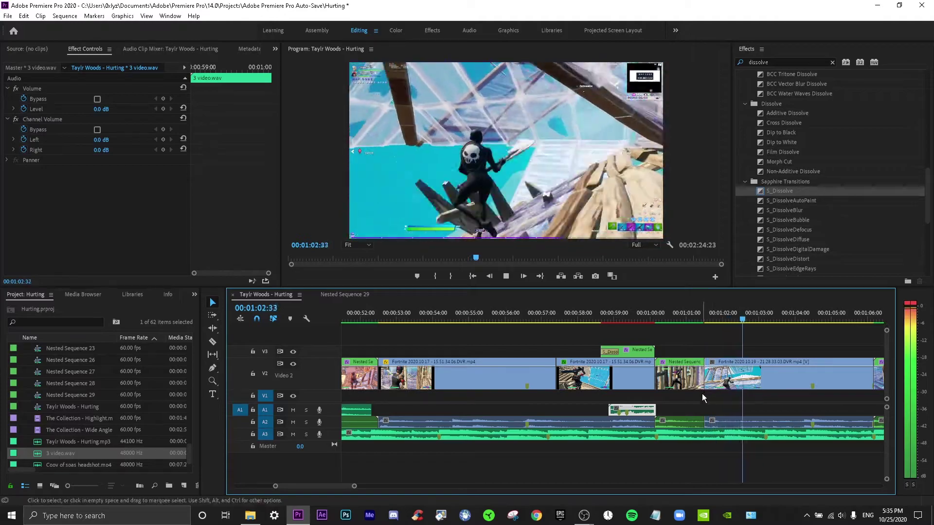
left_click(556, 316)
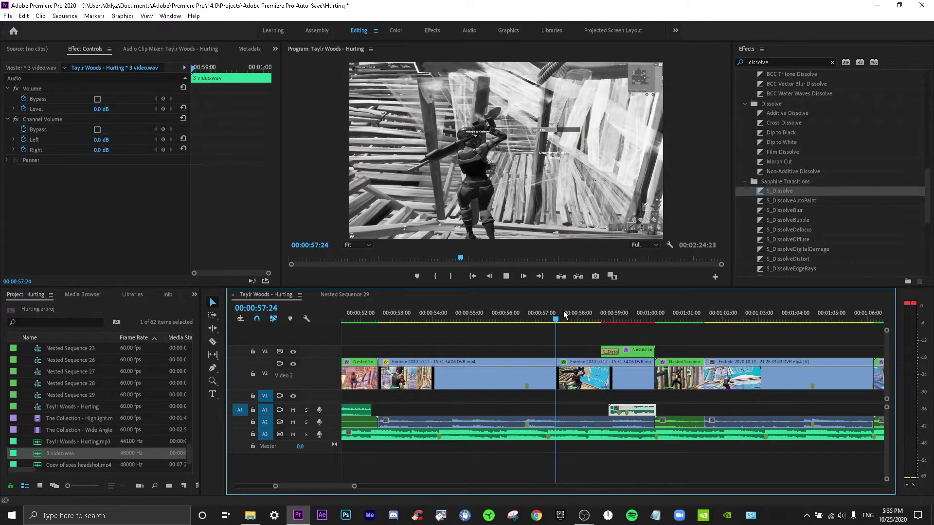
key("space")
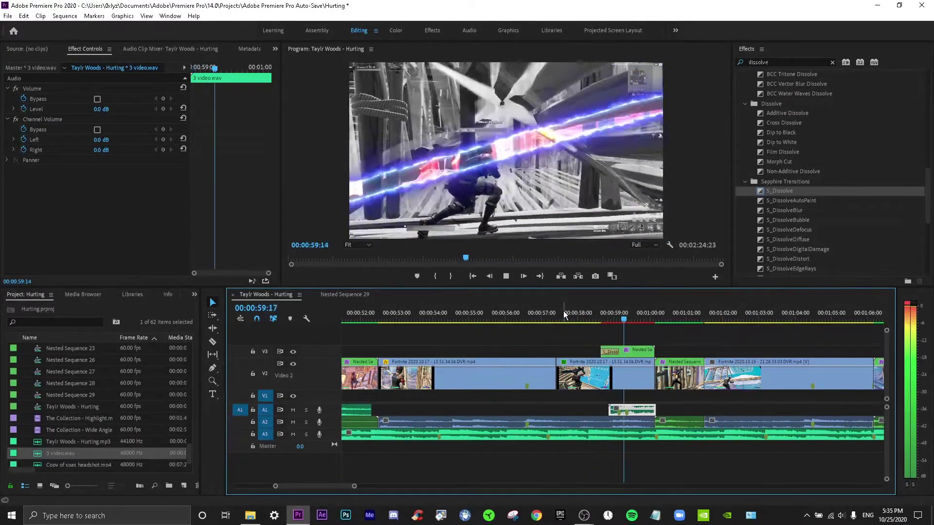
key("space")
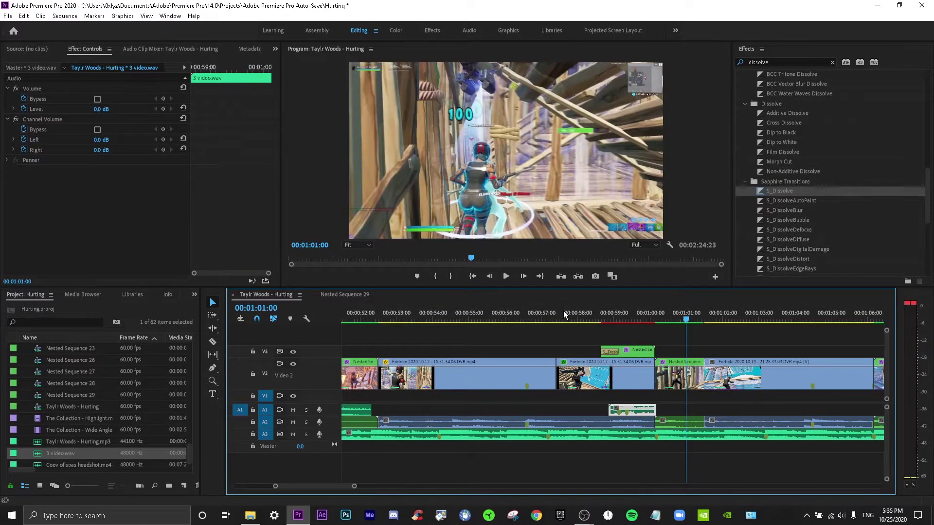
Step: Clear the S_Monochrome effect from the earlier Fortnite 15.51.34 clip piece
key("c")
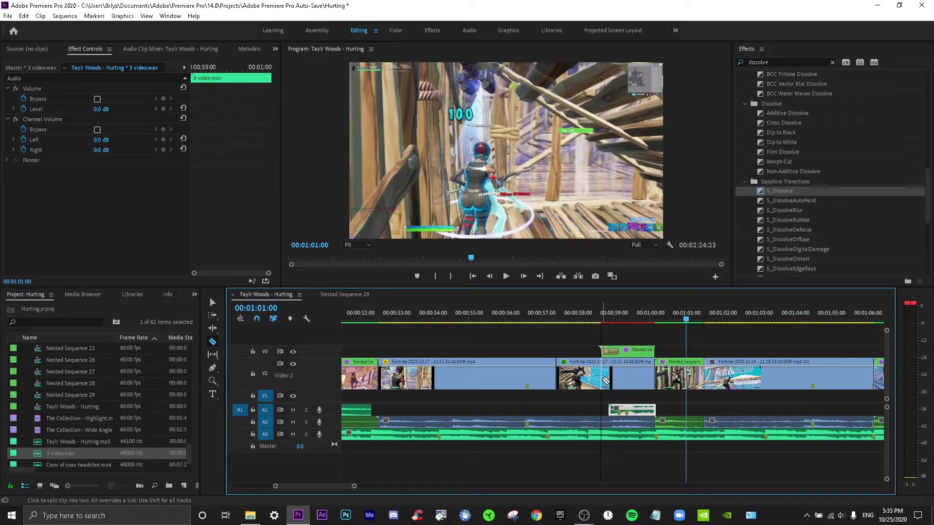
key("v")
right_click(583, 384)
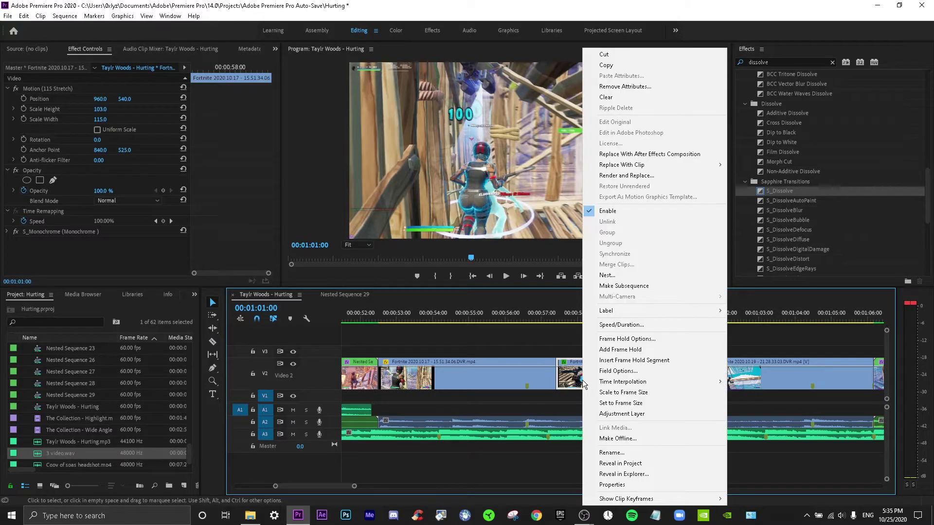
key("Escape")
right_click(102, 231)
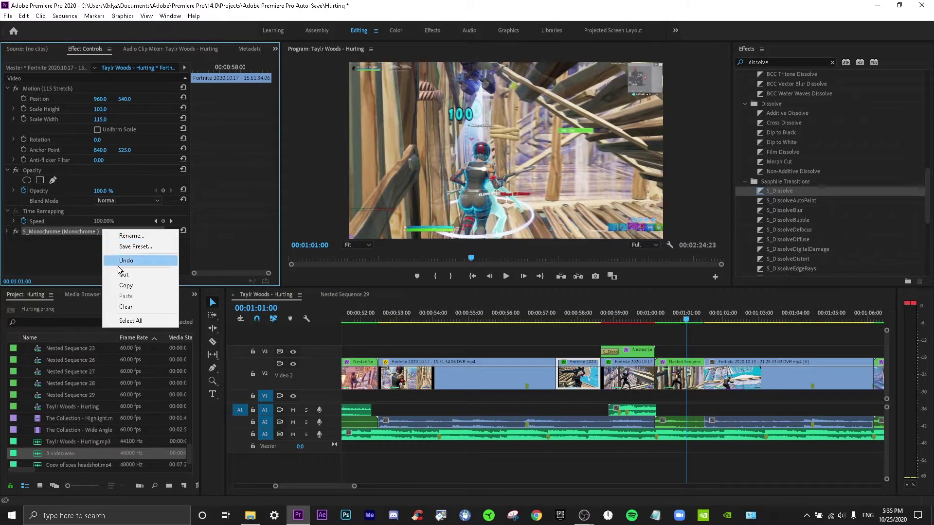
left_click(126, 307)
Step: Play from 00:00:57:00 and scrub to 00:00:59:21 to review the colour section
left_click(541, 319)
key("space")
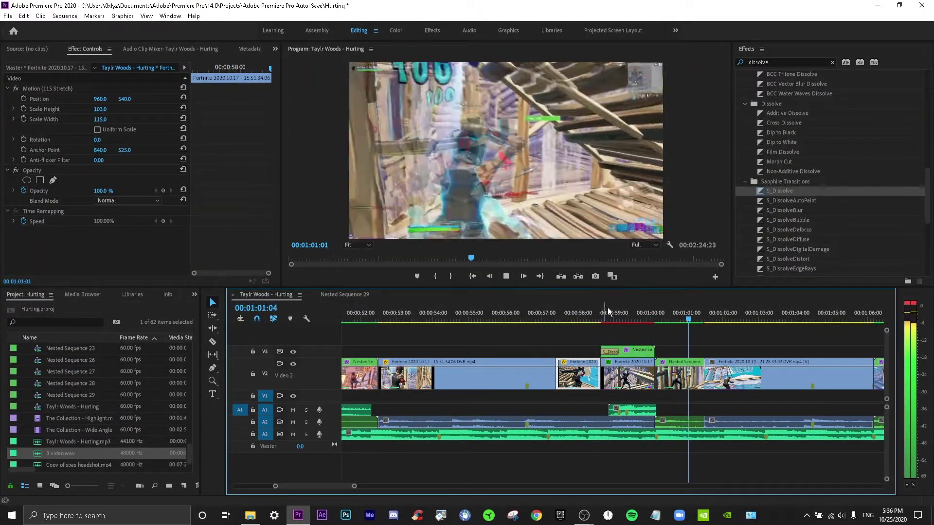
left_click(608, 312)
left_click_drag(607, 314, 629, 314)
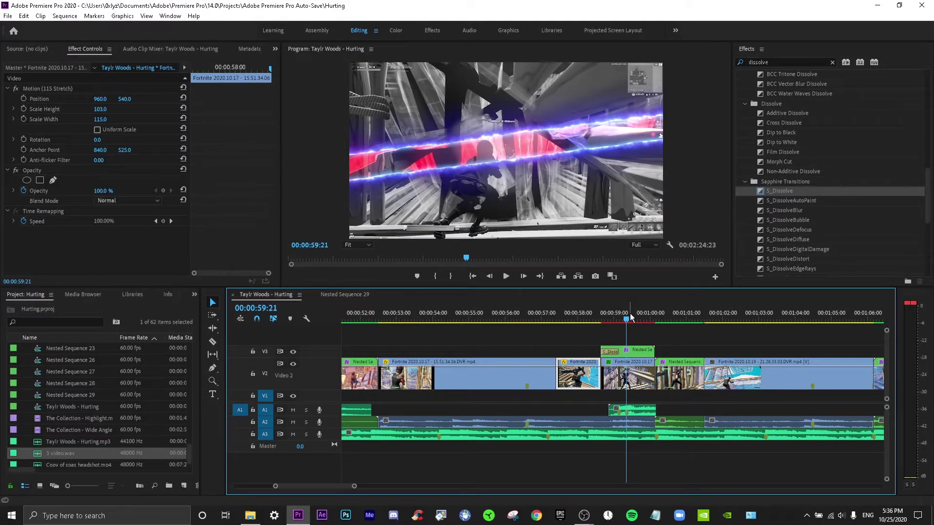
Step: Nest the monochrome clip as Nested Sequence 30
right_click(625, 374)
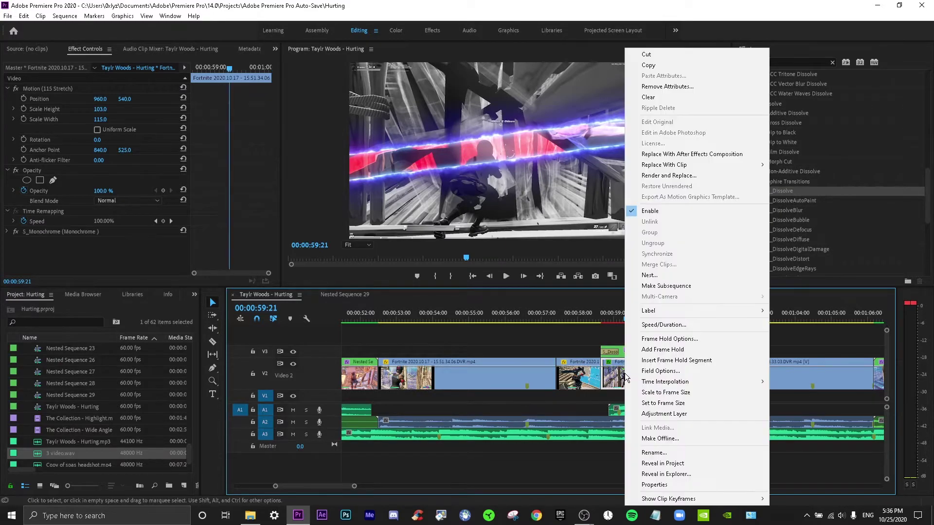
left_click(682, 274)
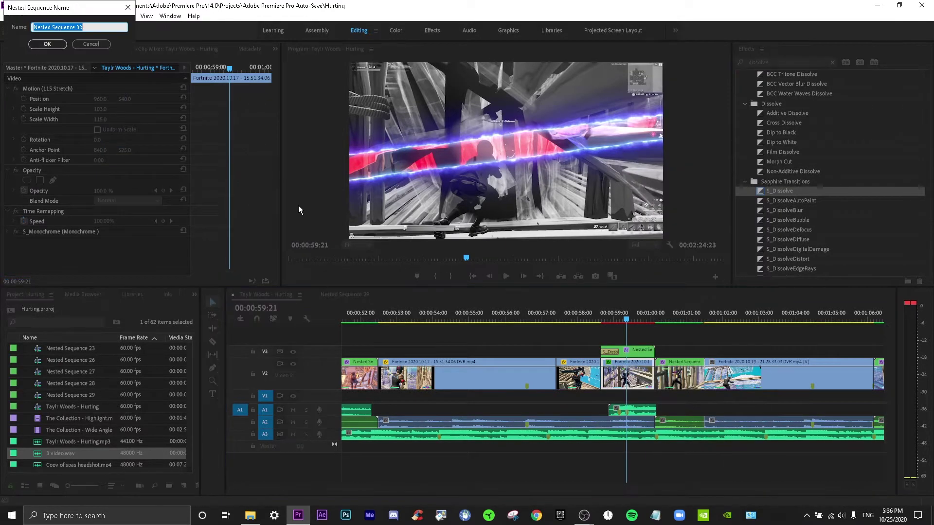
left_click(46, 45)
Step: Search effects for 'edge' and apply the Blue Edge preset to the nested clip
left_click(785, 62)
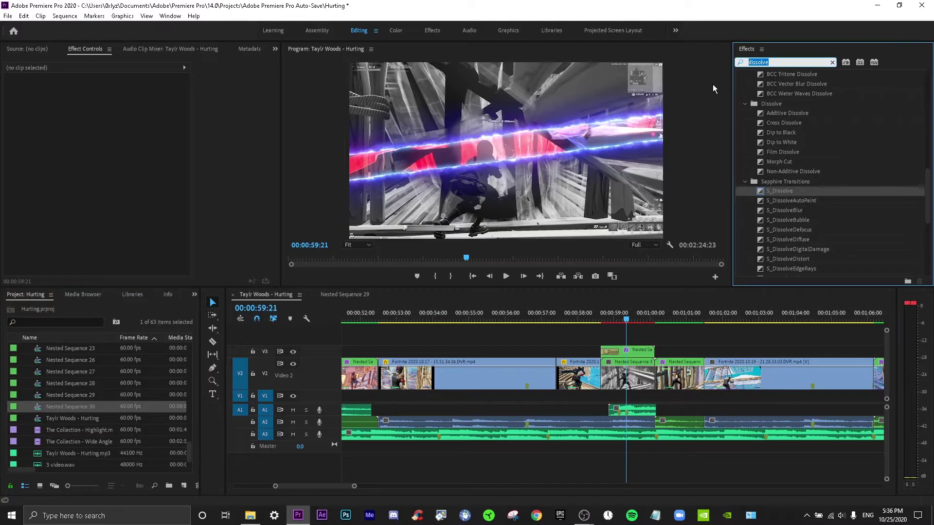
type("find")
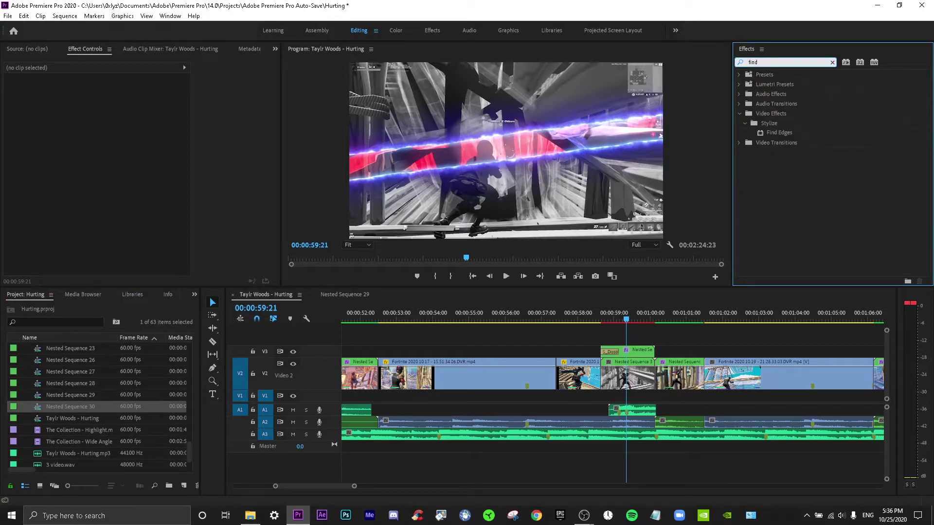
key("BackSpace")
key("BackSpace")
key("BackSpace")
key("BackSpace")
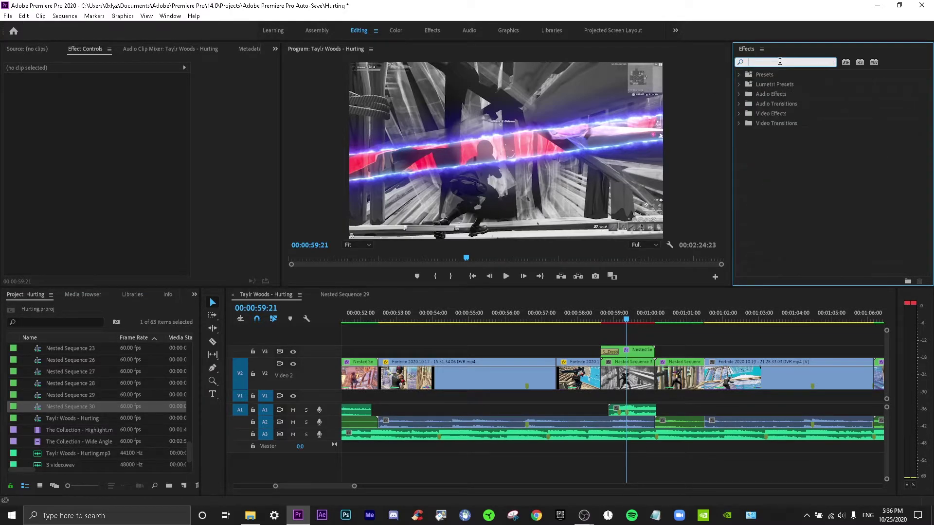
type("edge")
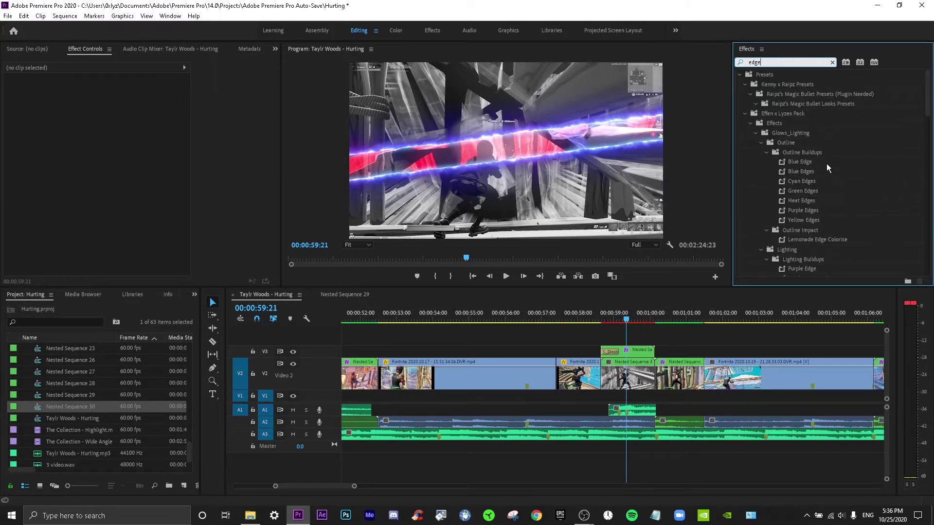
left_click_drag(827, 163, 632, 381)
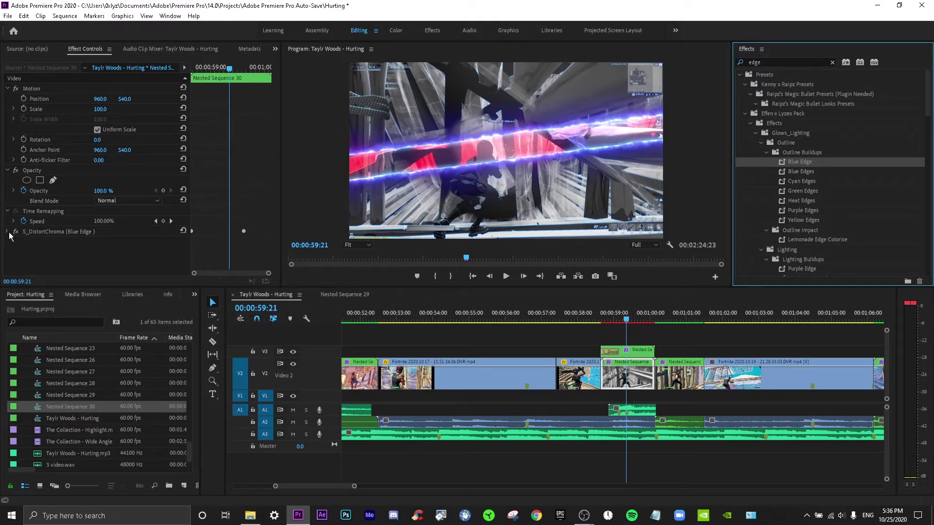
left_click(626, 319)
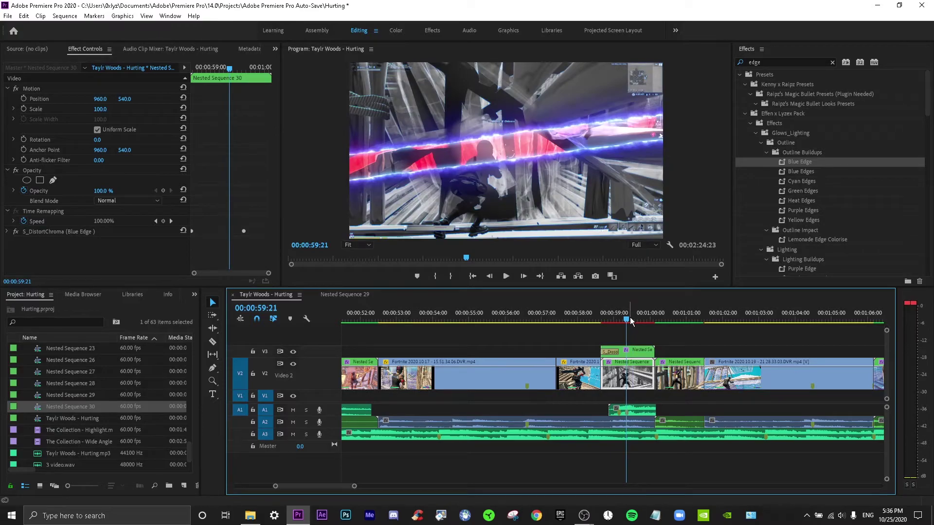
Step: Undo Blue Edge and apply the Blue Edges glow preset to Nested Sequence 30 instead
key("ctrl+z")
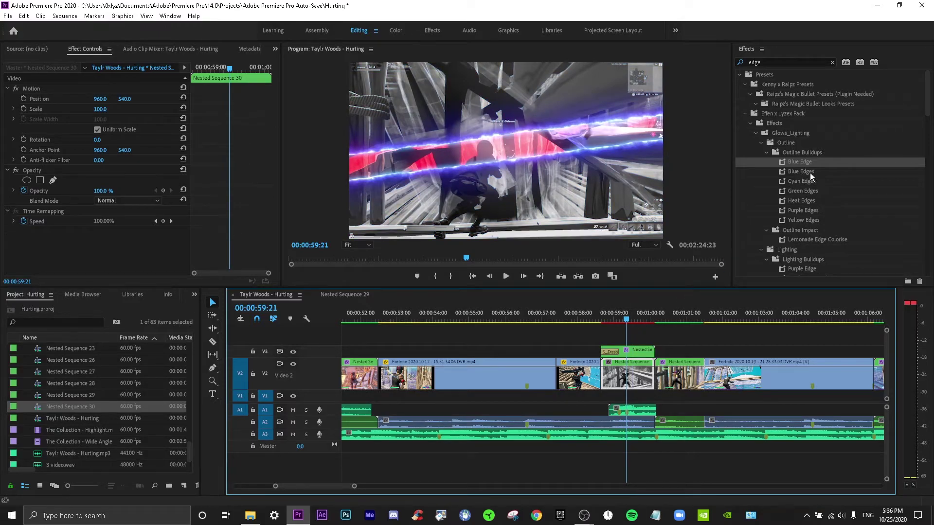
left_click_drag(810, 171, 632, 381)
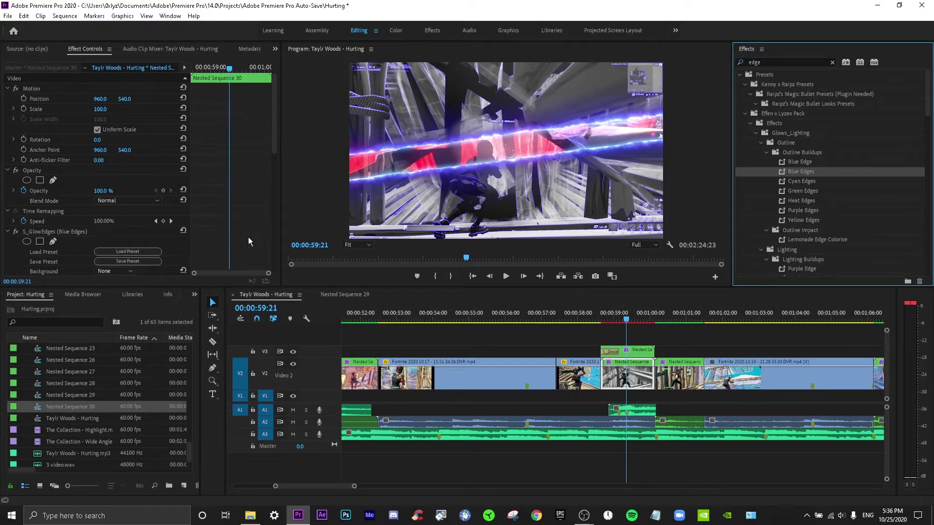
scroll(230, 213, "down", 5)
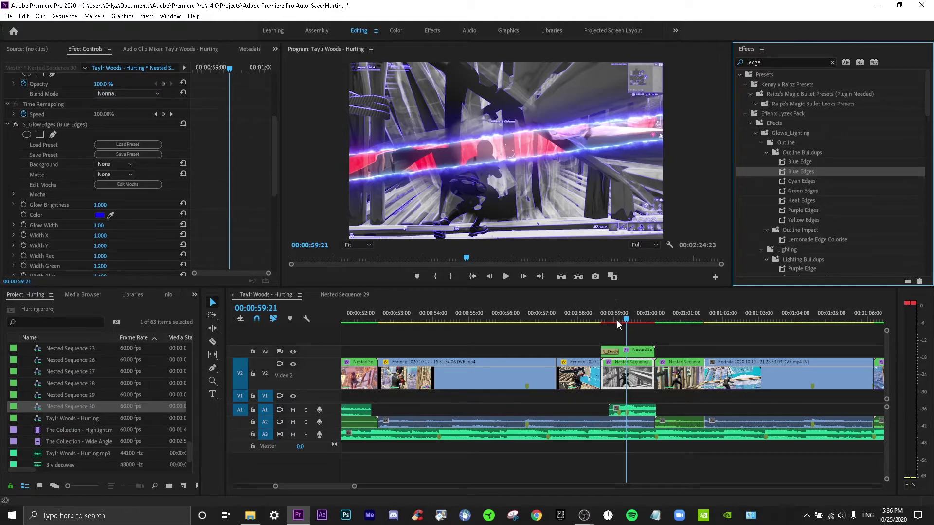
mouse_move(618, 325)
left_mouse_down()
mouse_move(606, 322)
mouse_move(635, 323)
left_mouse_up()
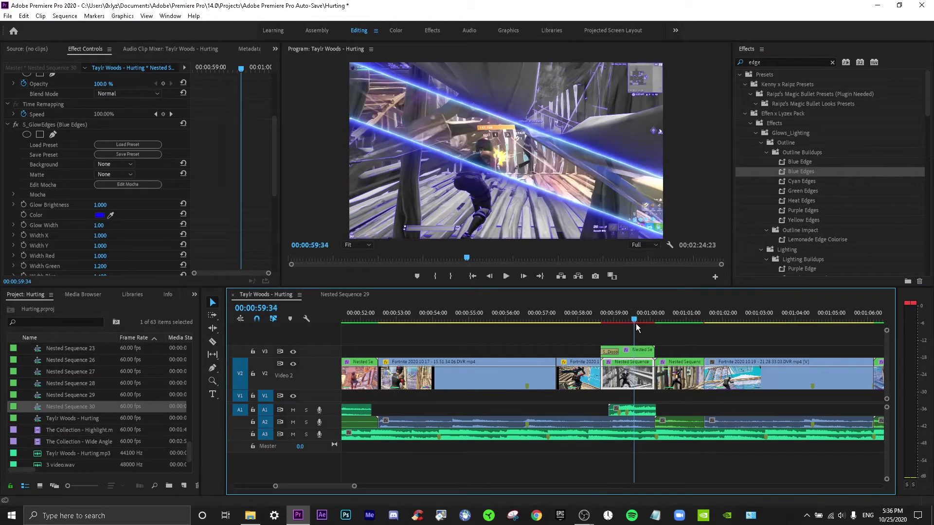
Step: Change the S_GlowEdges colour to yellow FCFF00 and preview the outline from 00:00:58:06
left_click(101, 215)
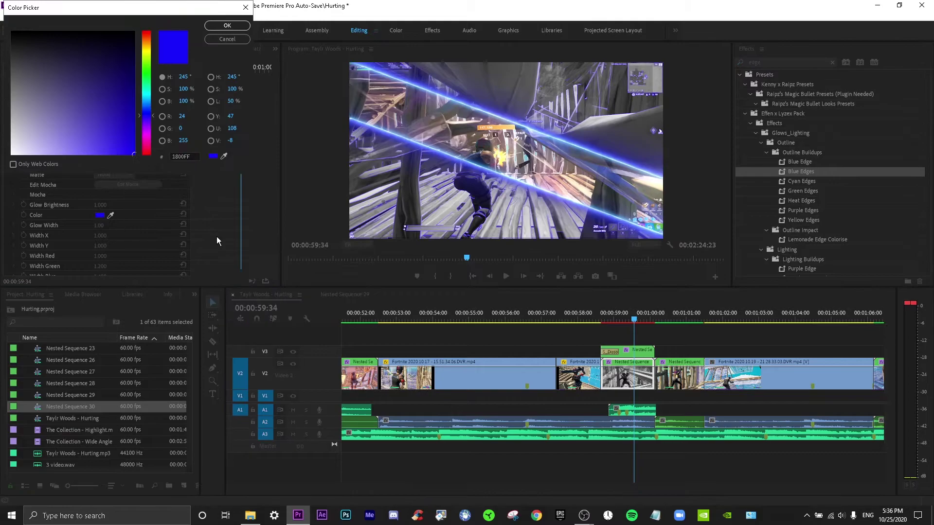
left_click_drag(147, 63, 147, 51)
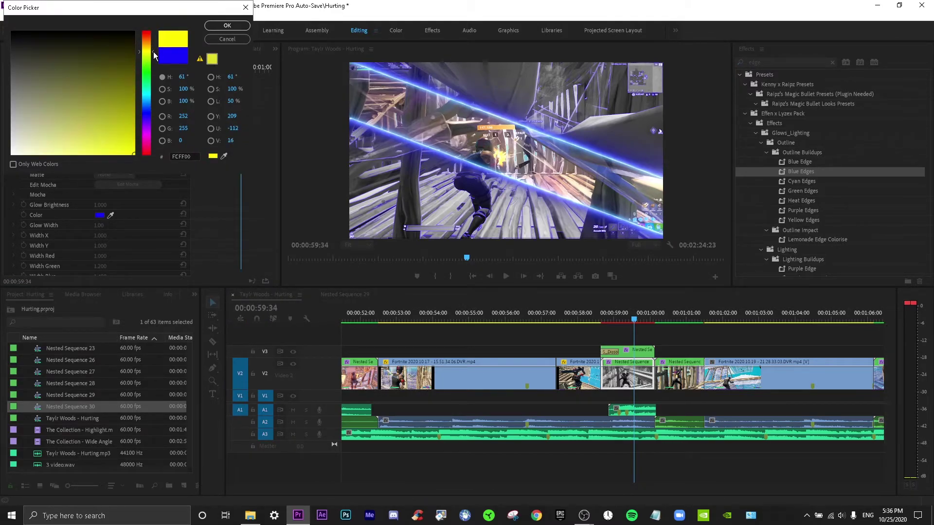
left_click(225, 26)
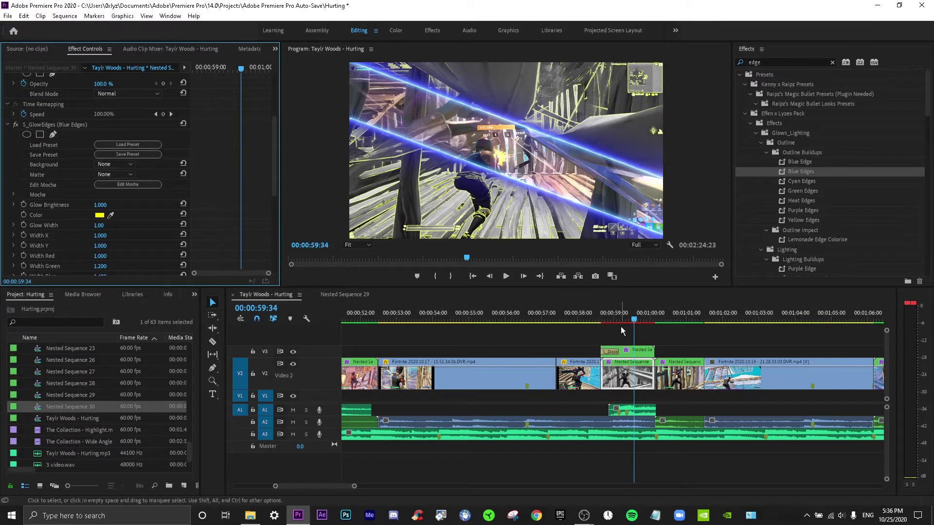
mouse_move(612, 318)
left_mouse_down()
mouse_move(576, 319)
mouse_move(594, 321)
left_mouse_up()
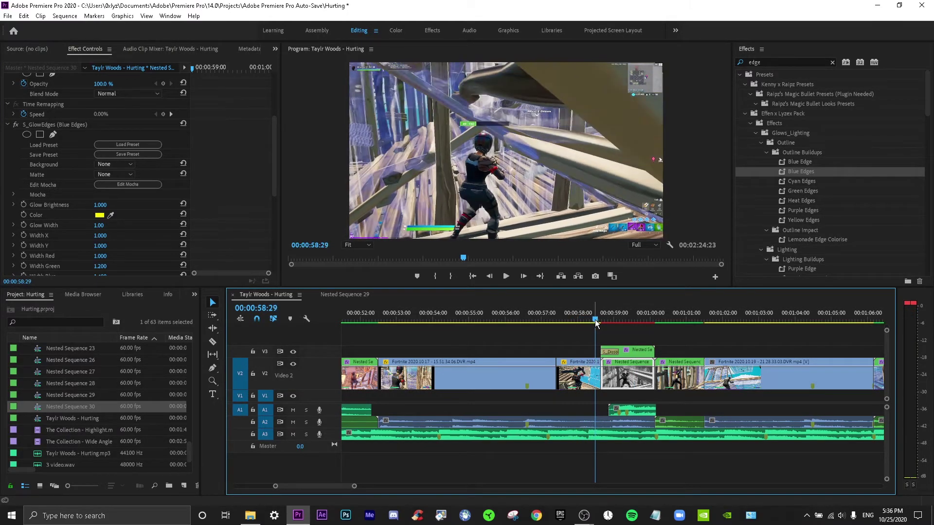
key("space")
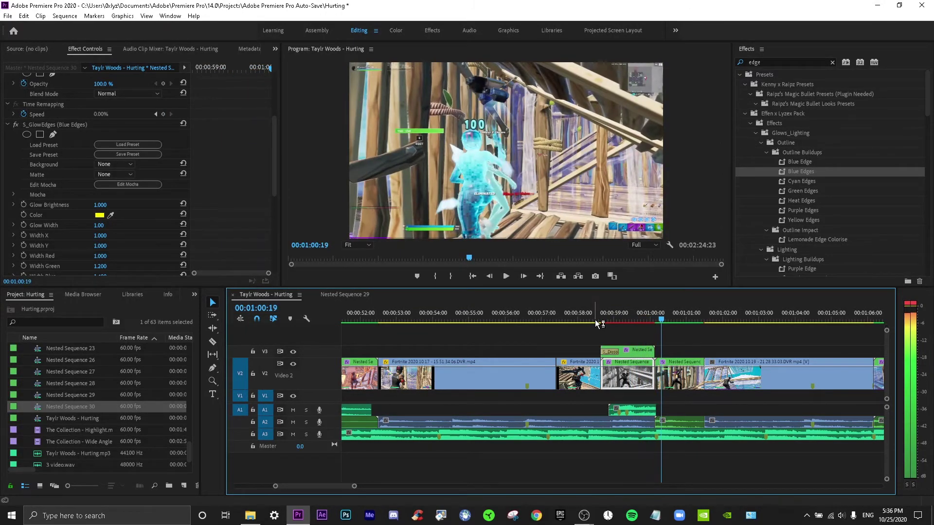
Step: Set S_GlowEdges Edges Smooth to 2.00, preview from 00:00:58:51, then switch to OBS Studio
scroll(141, 219, "down", 4)
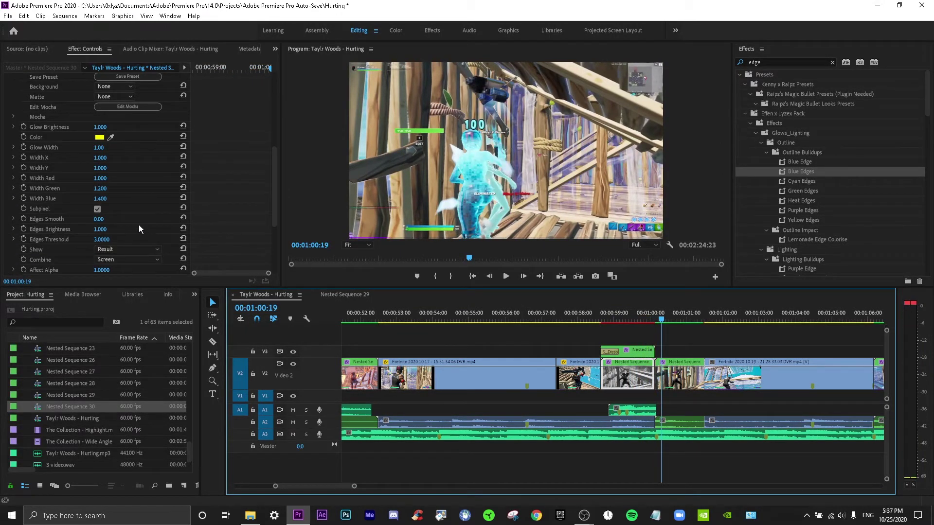
left_click(103, 219)
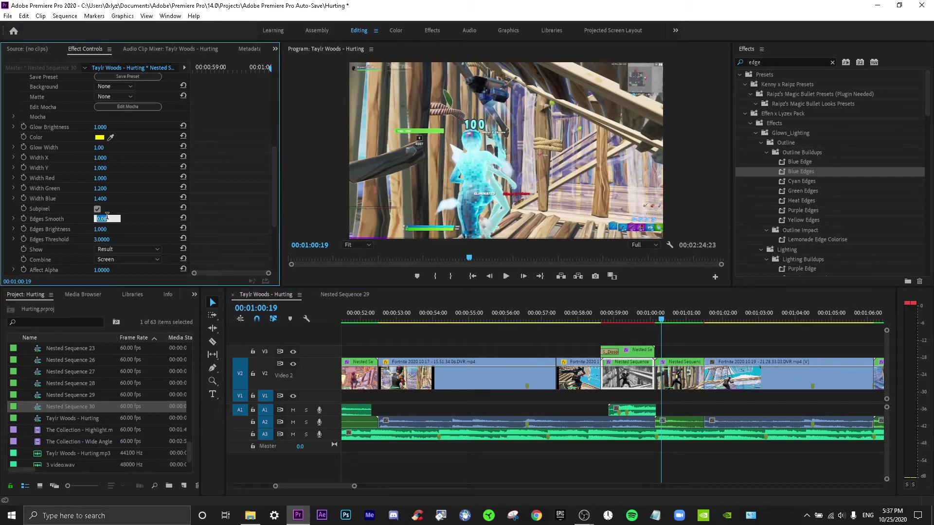
left_click(609, 317)
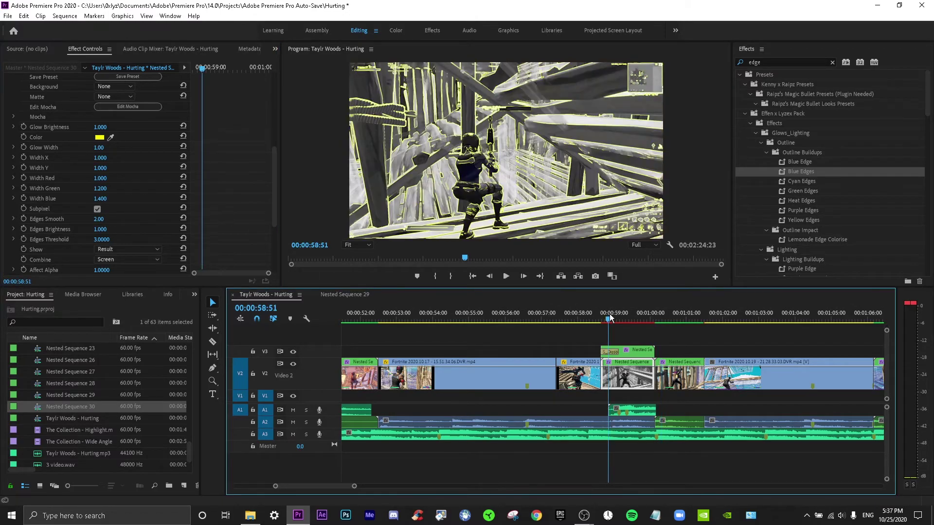
key("space")
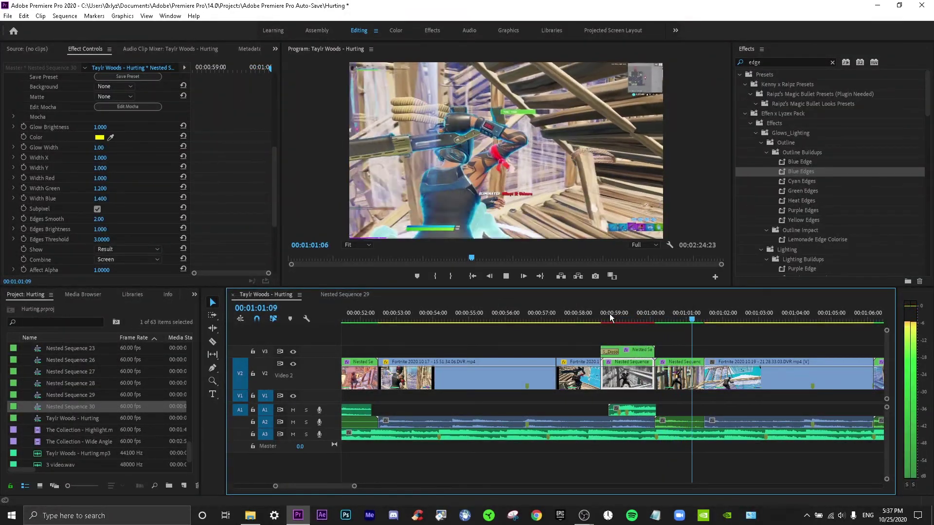
key("space")
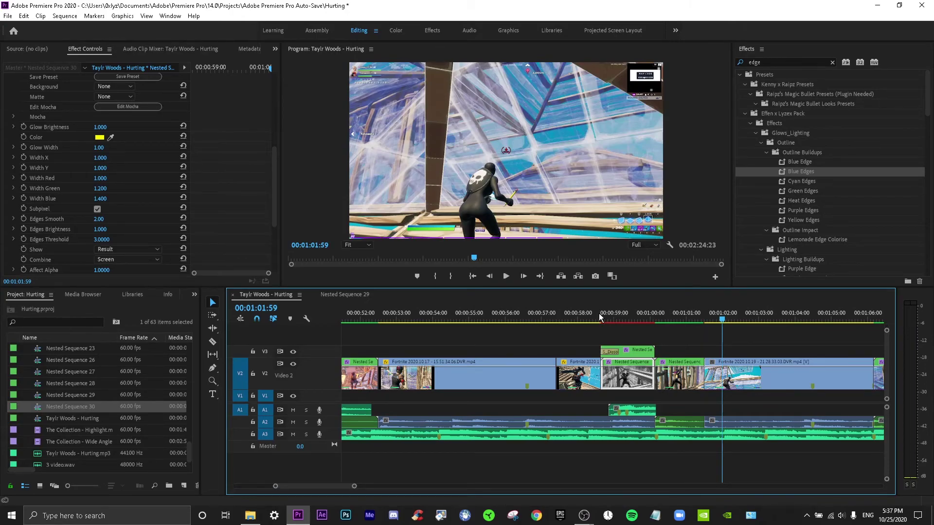
mouse_move(584, 515)
left_click(650, 451)
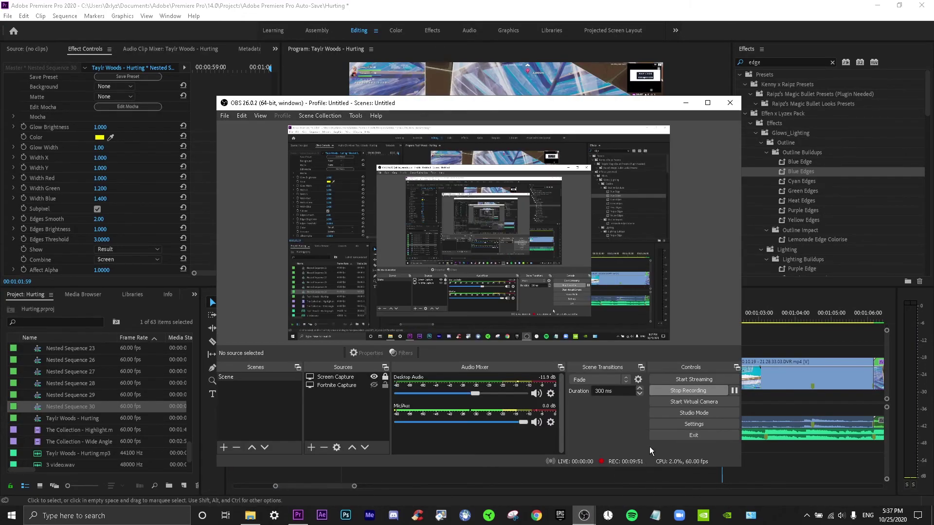